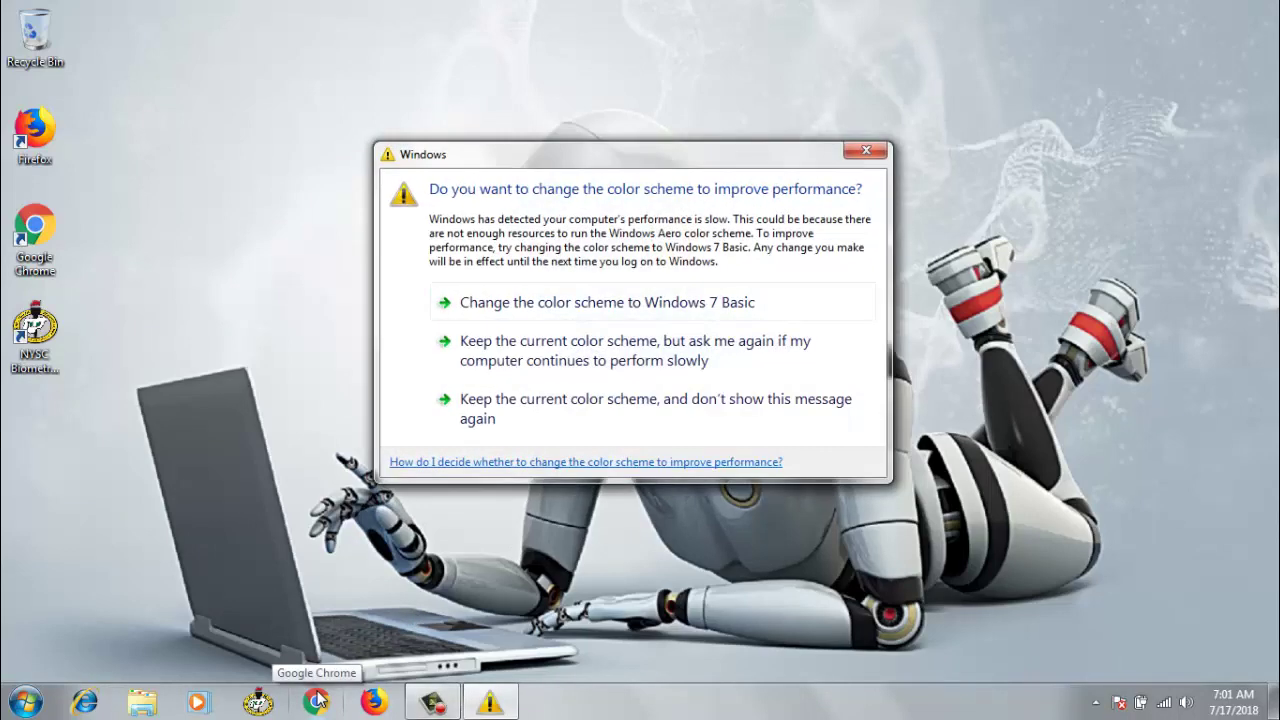
- Keep the current color scheme without showing the message again, and open contacts.google.com in Chrome
{"action": "left_click", "coordinate": [564, 402]}
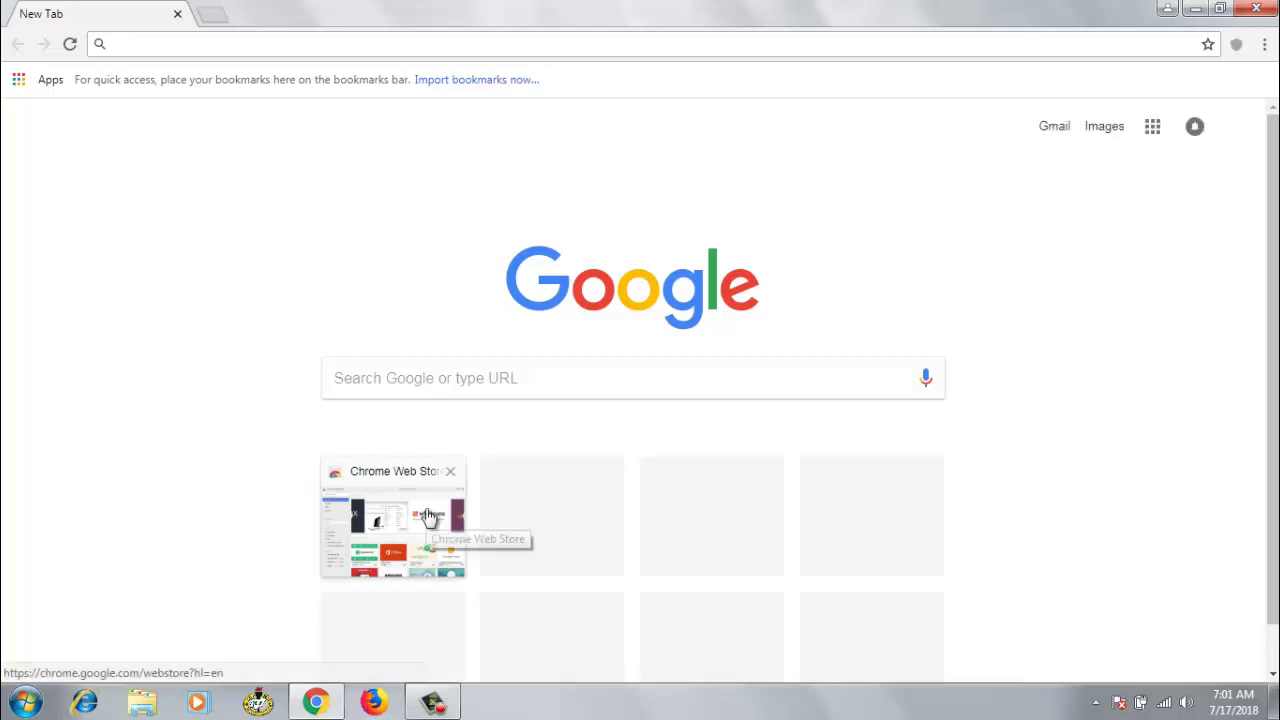
{"action": "type", "text": "co"}
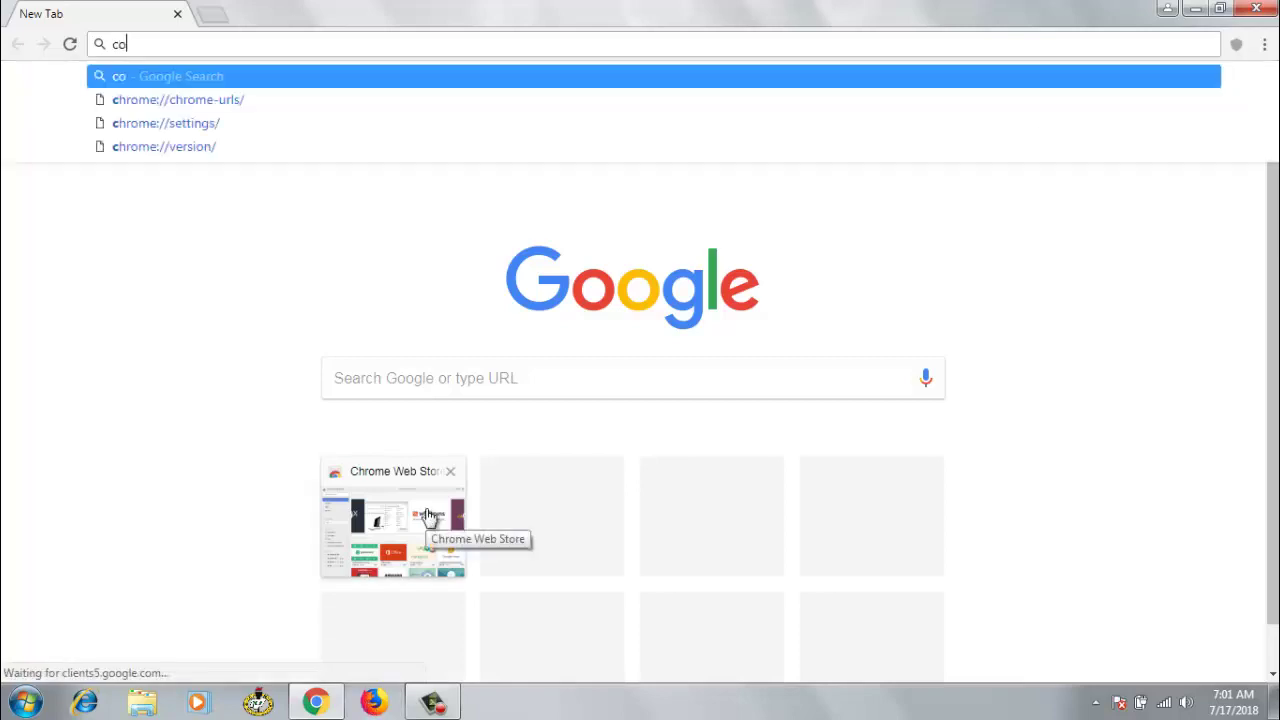
{"action": "type", "text": "nta"}
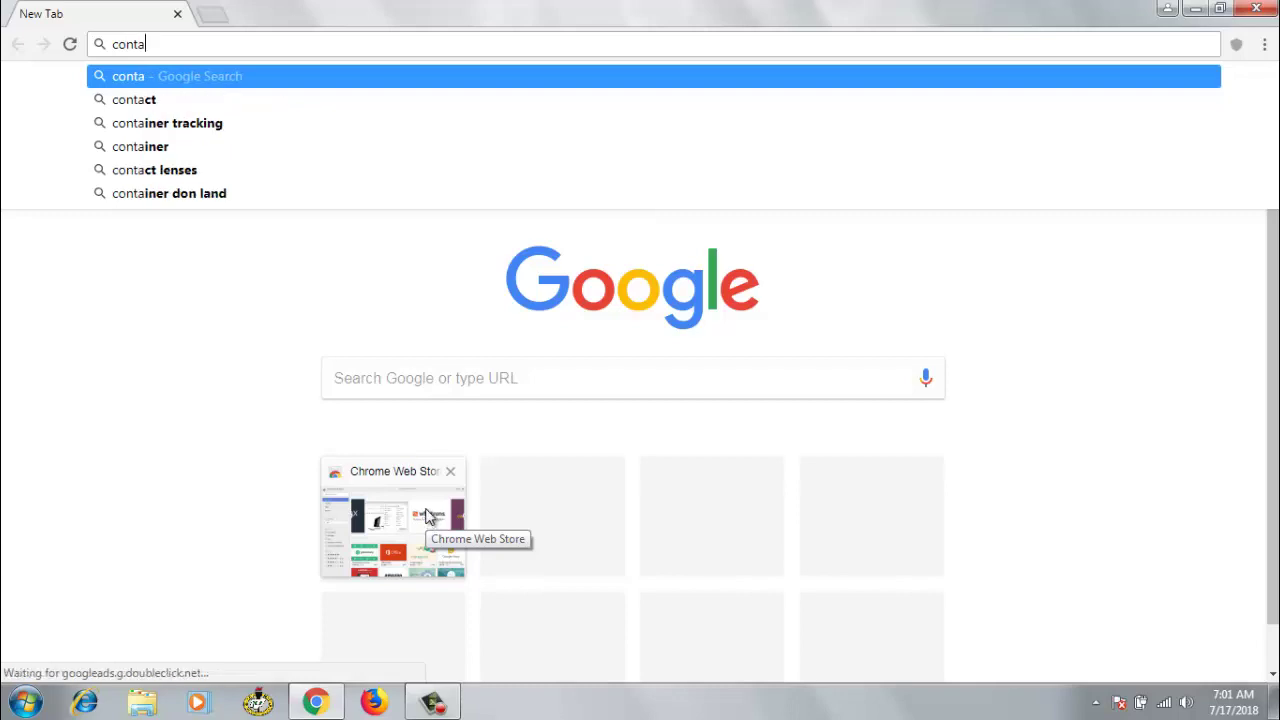
{"action": "type", "text": "cts"}
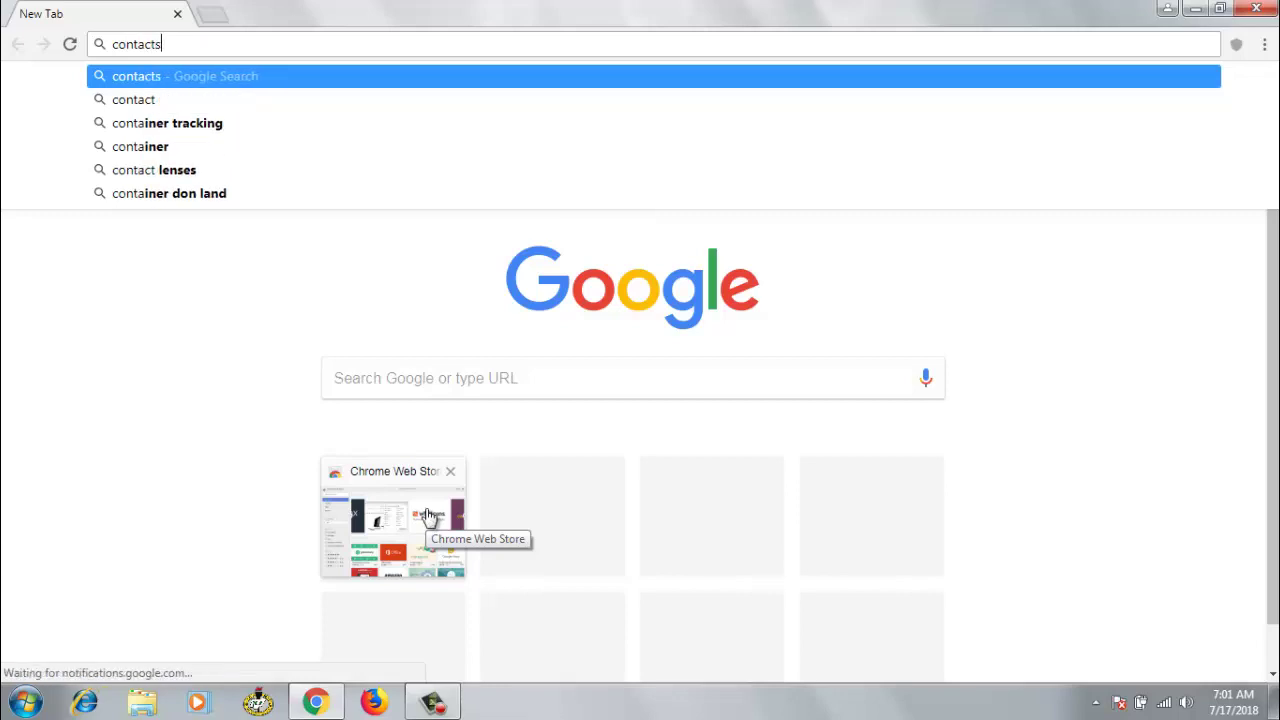
{"action": "type", "text": ".google.com"}
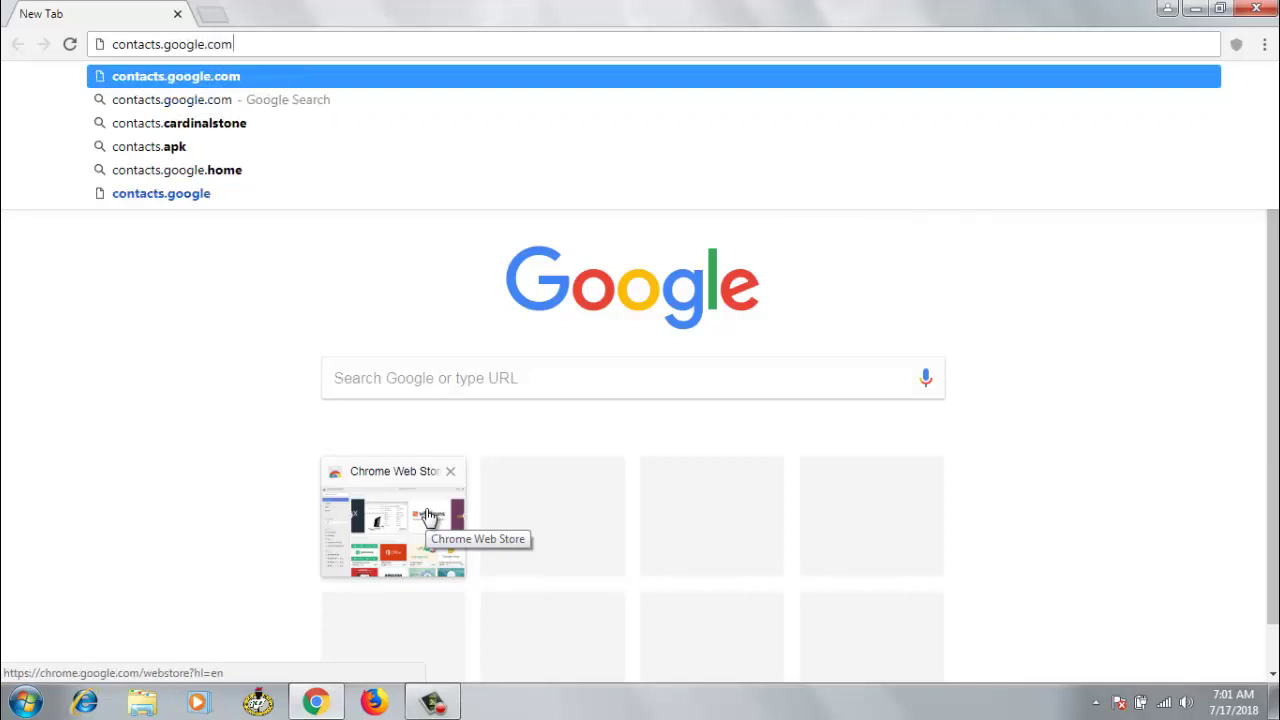
{"action": "key", "text": "Return"}
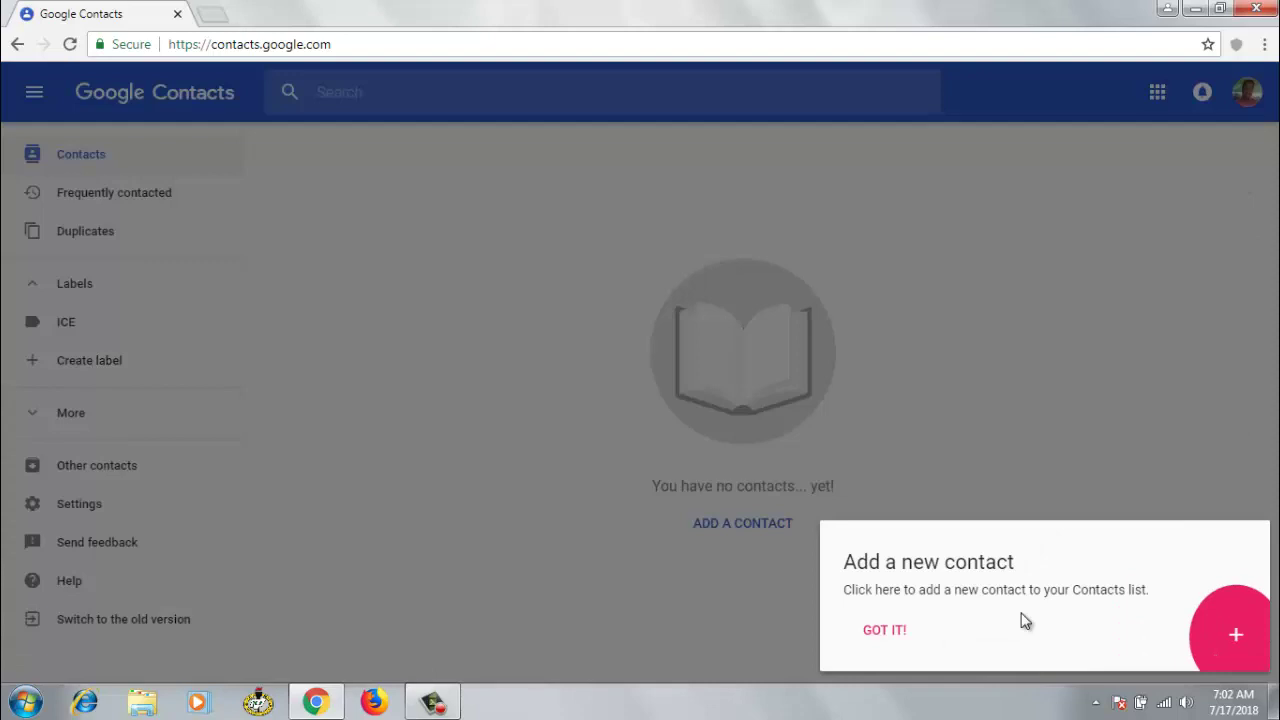
- Dismiss the tip about adding a new contact and sign out of the current Google account
{"action": "left_click", "coordinate": [886, 630]}
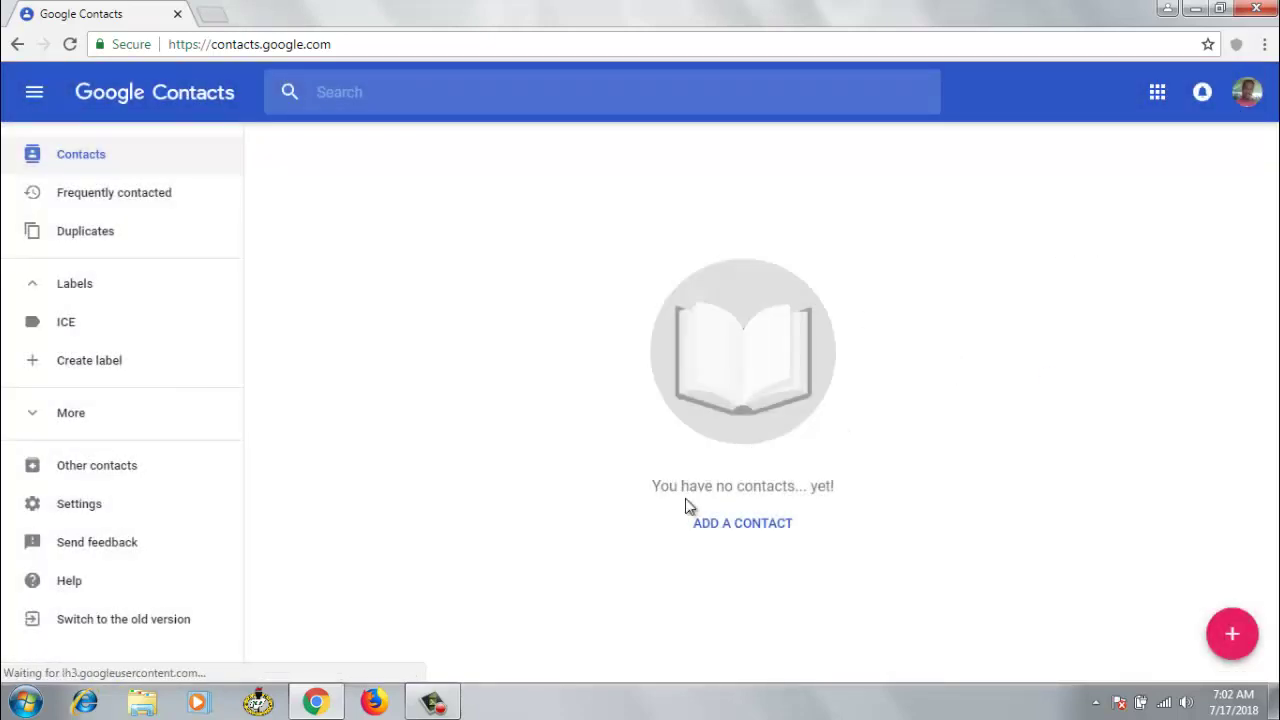
{"action": "left_click", "coordinate": [1252, 95]}
{"action": "left_click", "coordinate": [1220, 340]}
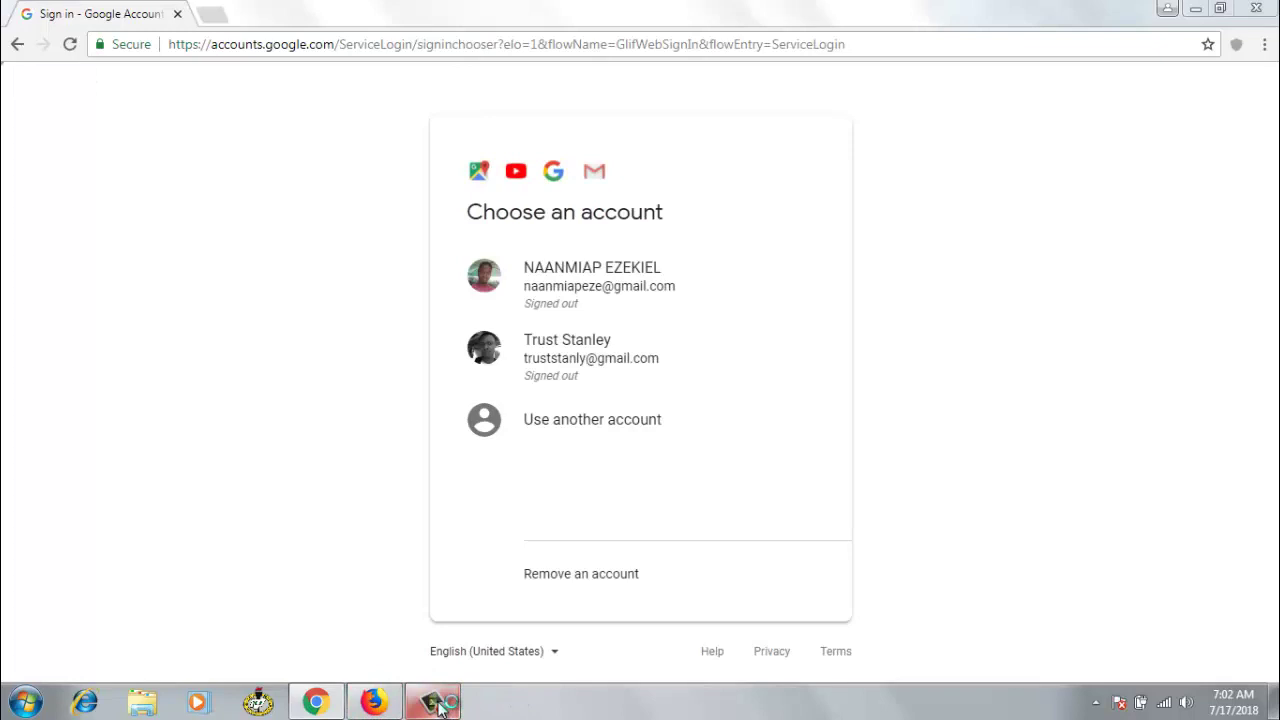
- Switch to Firefox and open contacts.google.com to reach the Google sign-in page
{"action": "left_click", "coordinate": [477, 700]}
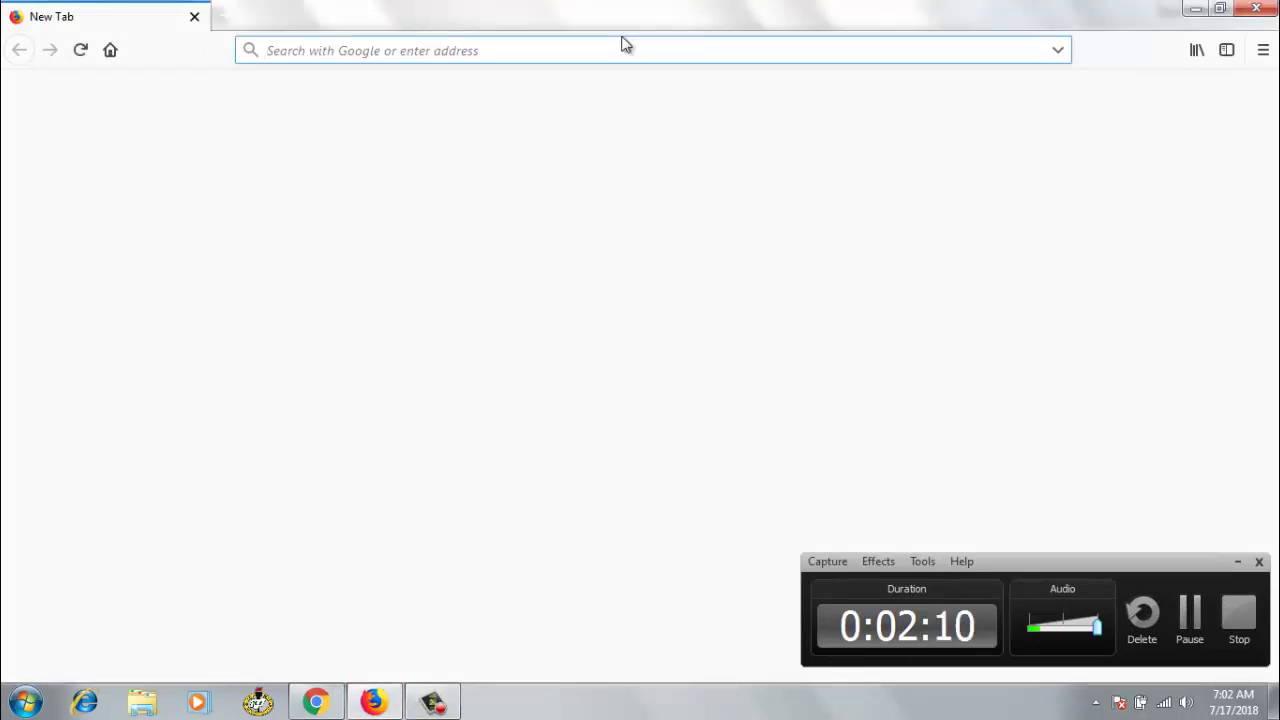
{"action": "type", "text": "contacts"}
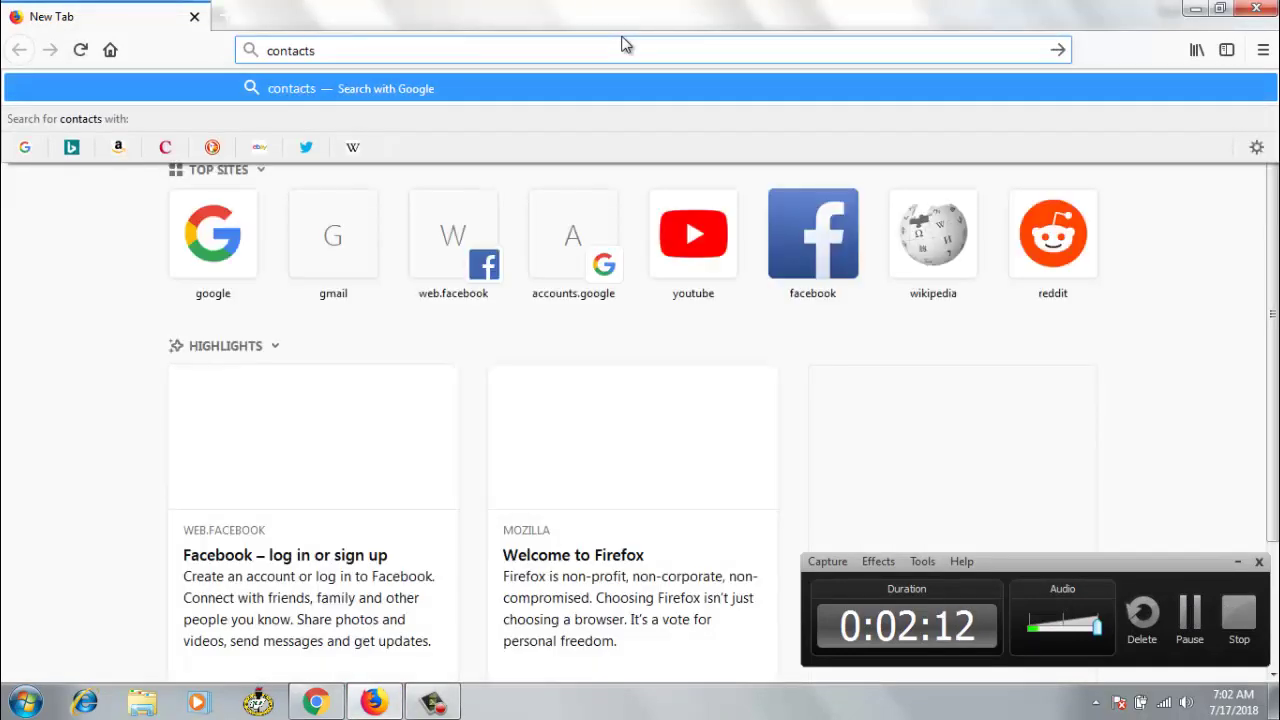
{"action": "type", "text": ".g"}
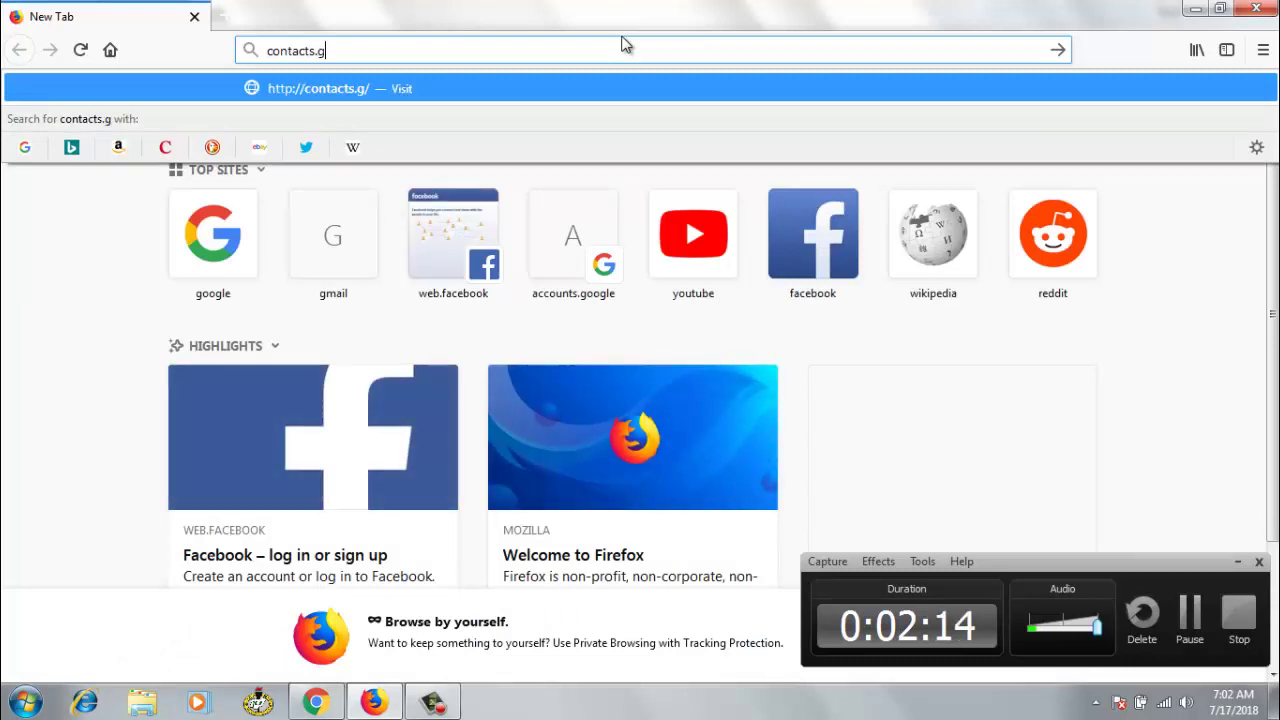
{"action": "type", "text": "oog"}
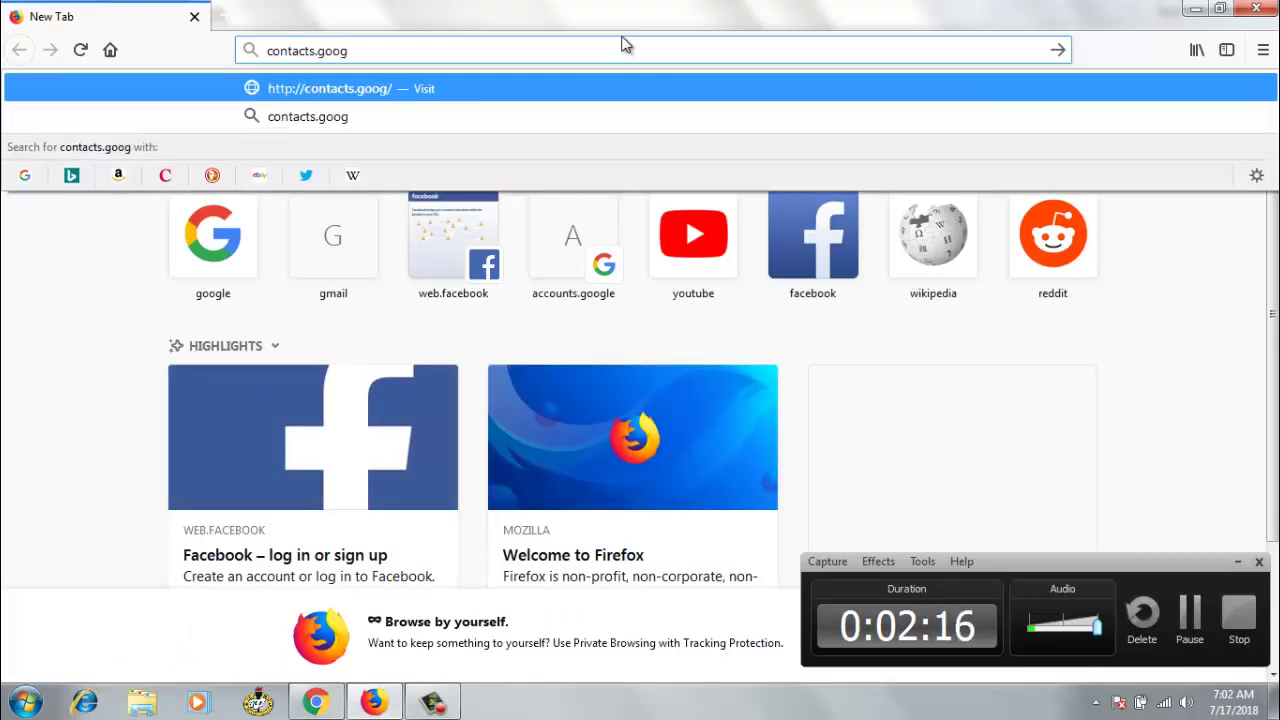
{"action": "type", "text": "le.com"}
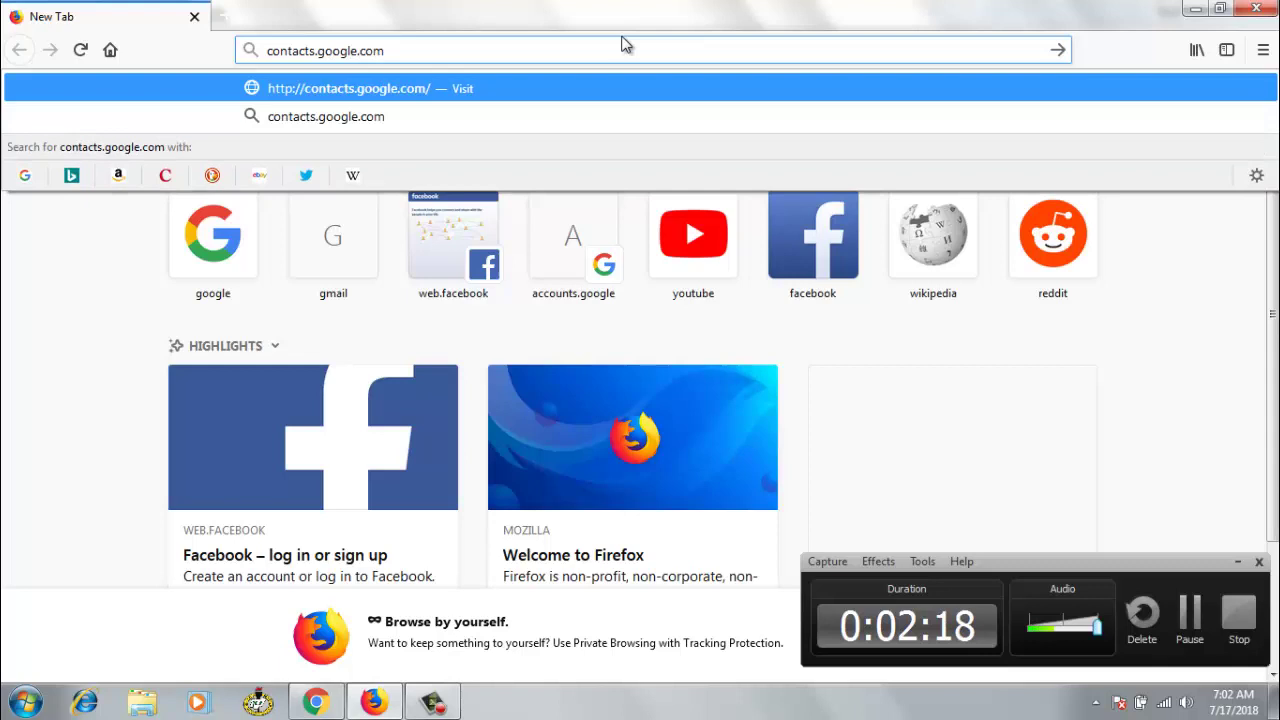
{"action": "key", "text": "Return"}
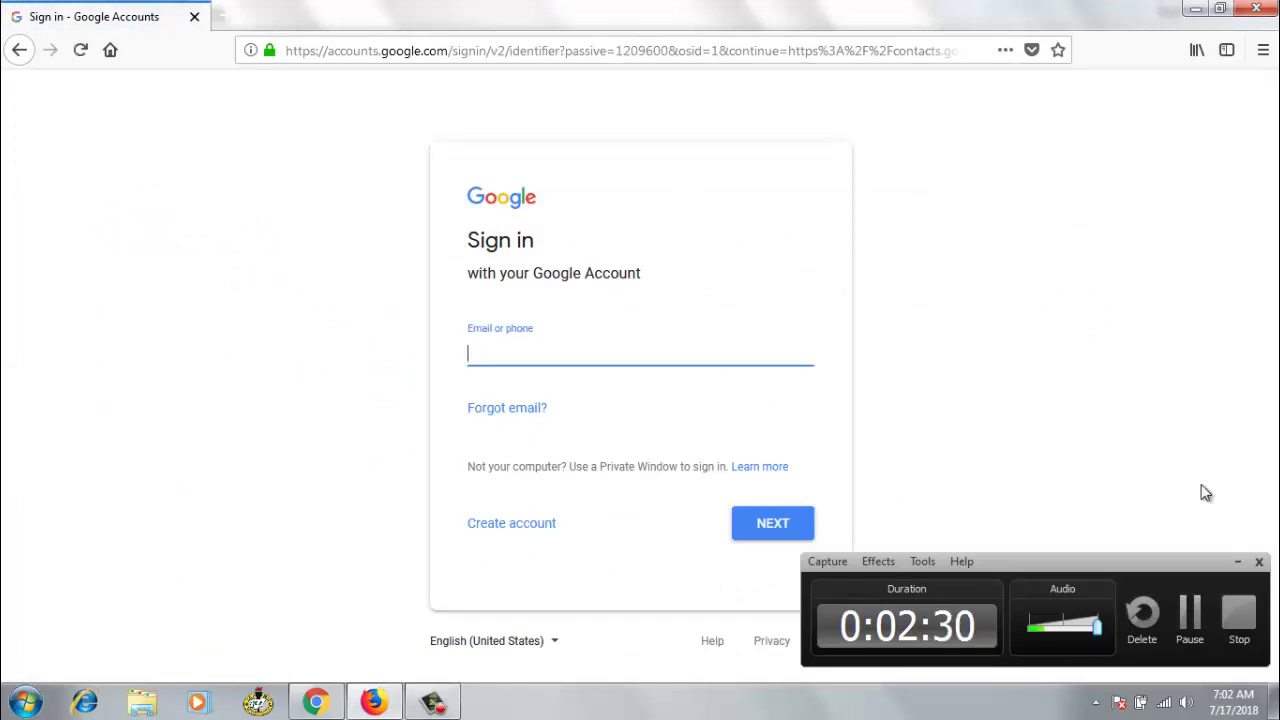
{"action": "left_click", "coordinate": [1190, 620]}
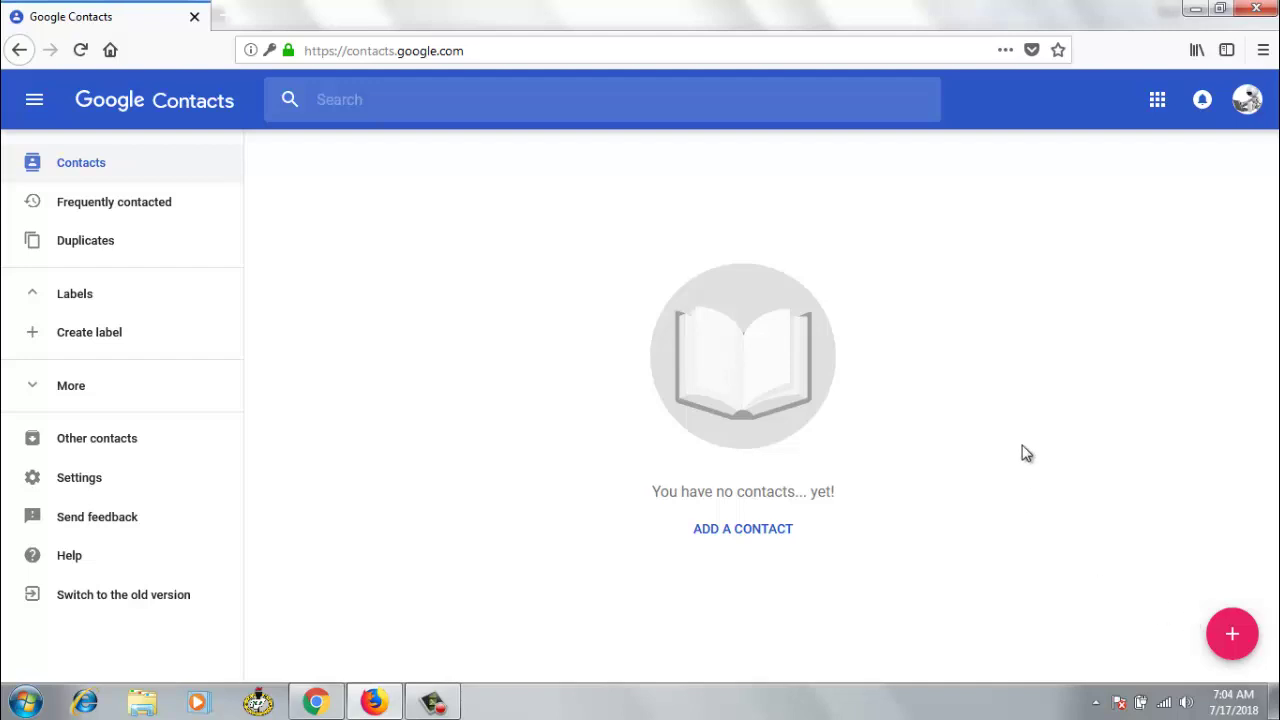
- Check the account details of the signed-in Google account in Firefox, and switch to Chrome to check the account there
{"action": "left_click", "coordinate": [1247, 101]}
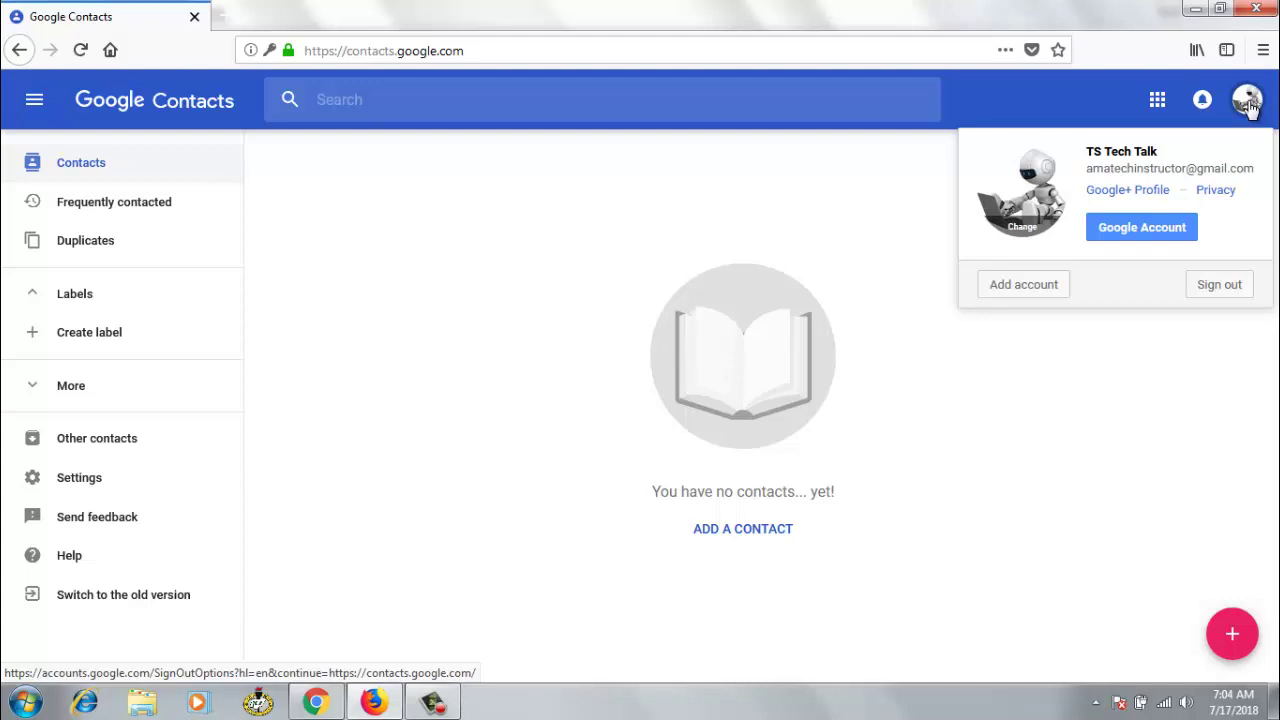
{"action": "left_click", "coordinate": [1249, 103]}
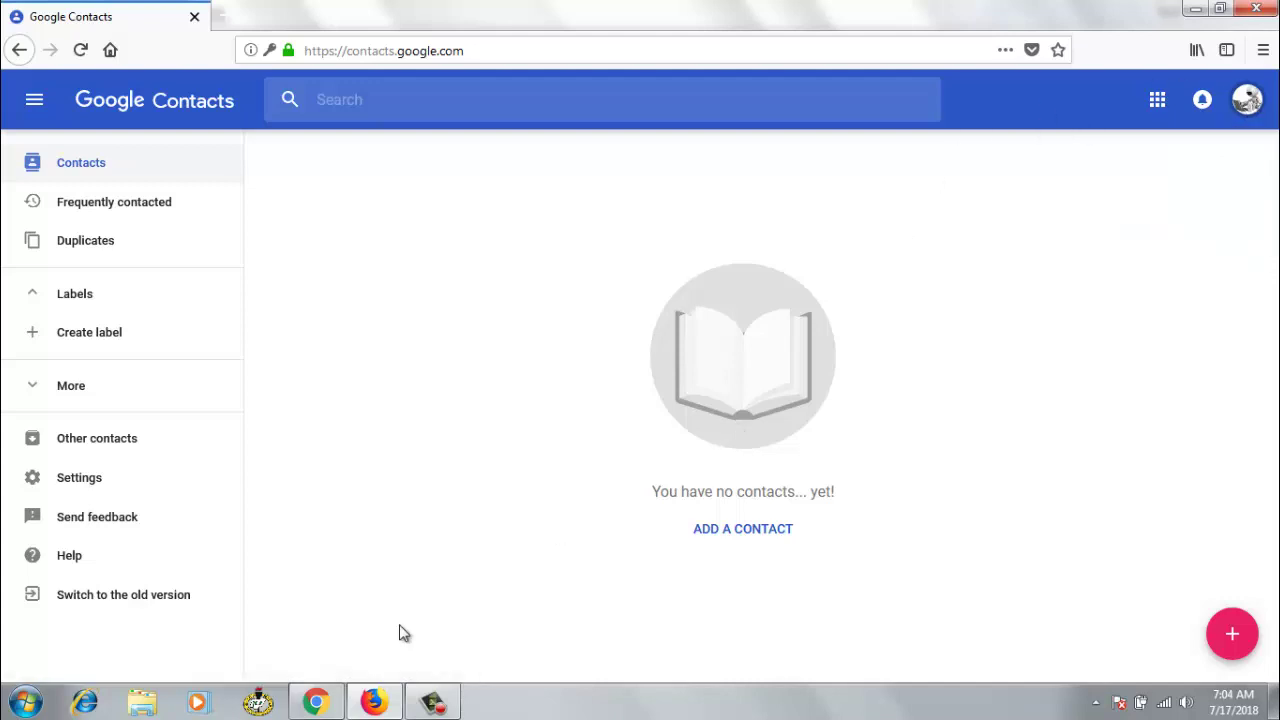
{"action": "left_click", "coordinate": [315, 702]}
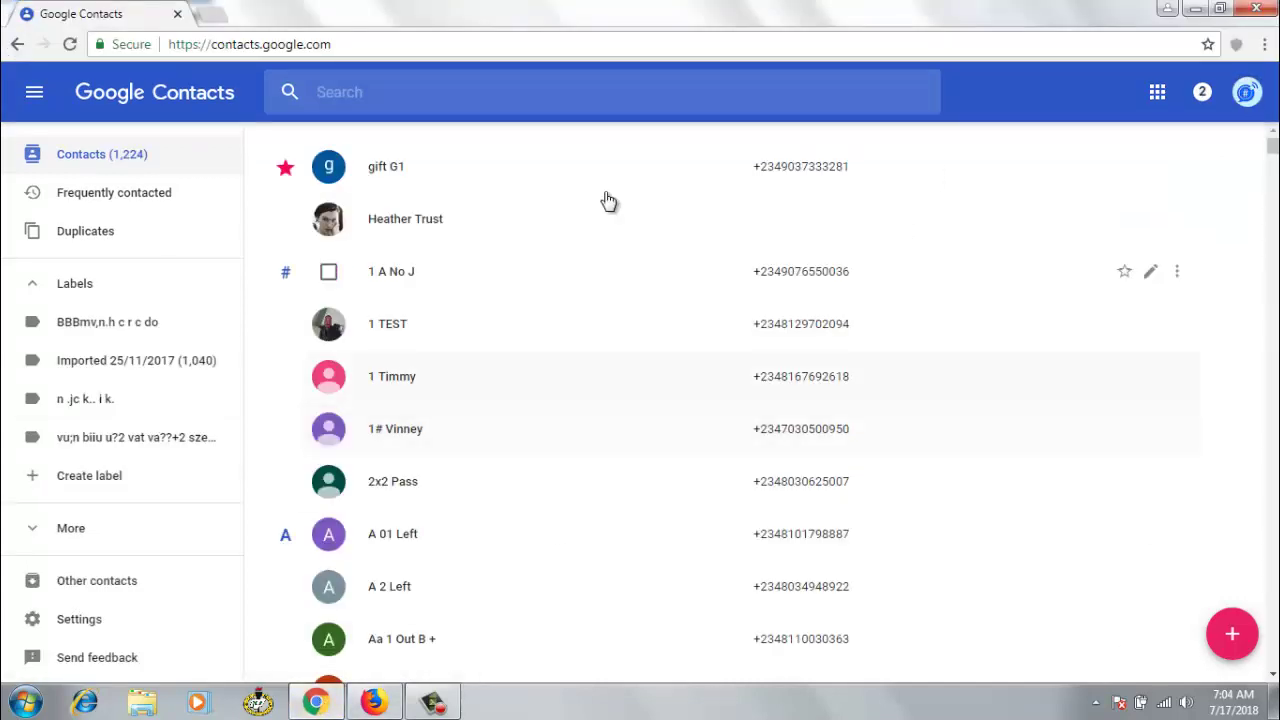
{"action": "left_click", "coordinate": [1246, 93]}
{"action": "left_click", "coordinate": [1246, 93]}
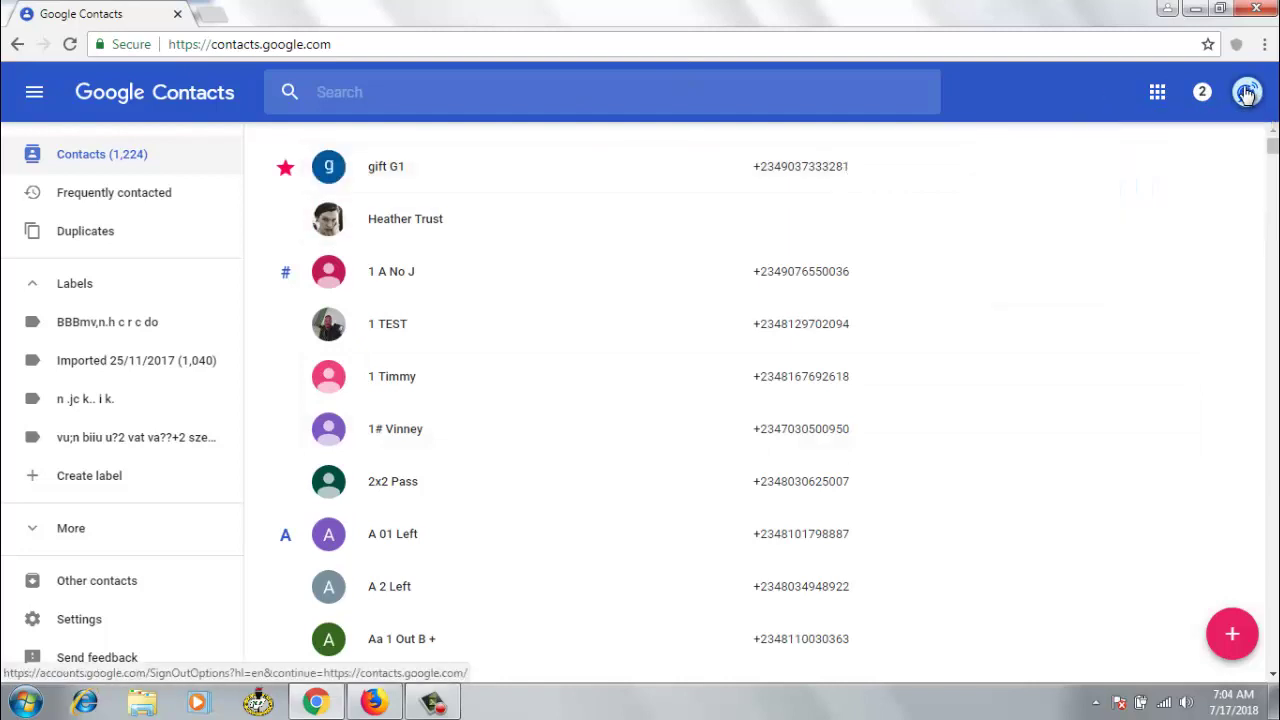
- Restore the Chrome window to a smaller size and bring the maximized Firefox window in front of it
{"action": "left_click", "coordinate": [1220, 8]}
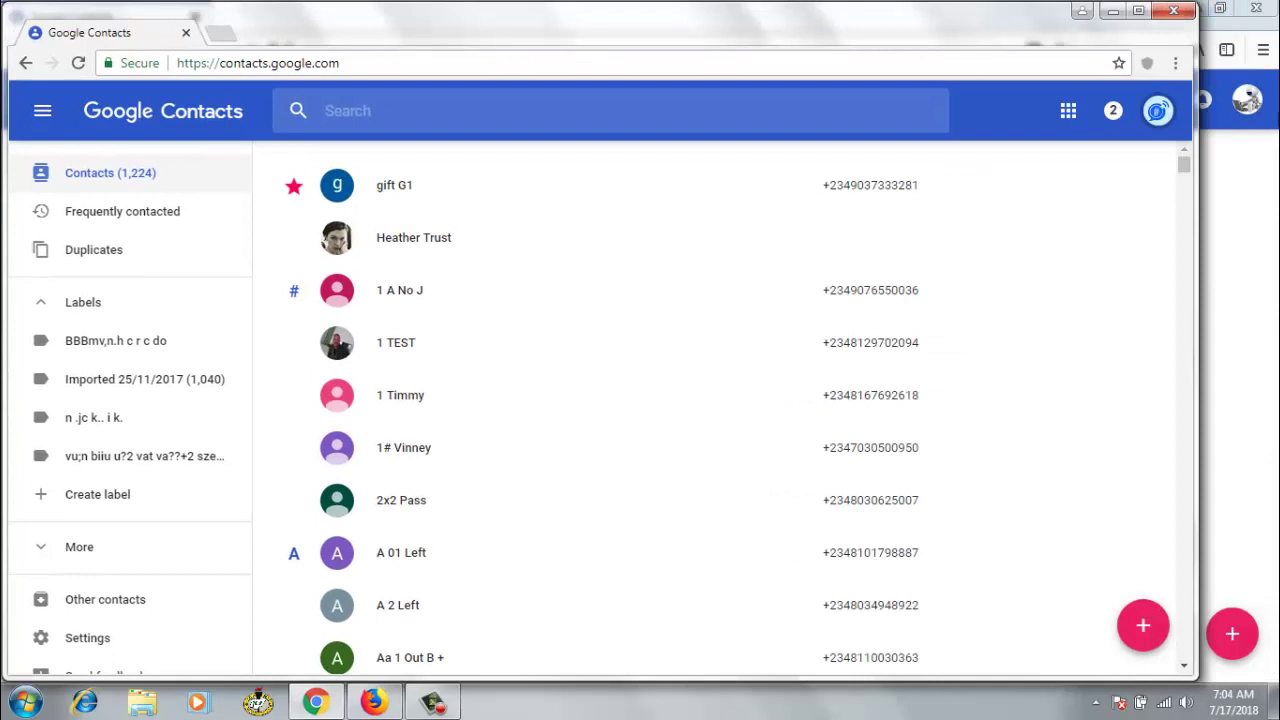
{"action": "left_click", "coordinate": [1270, 172]}
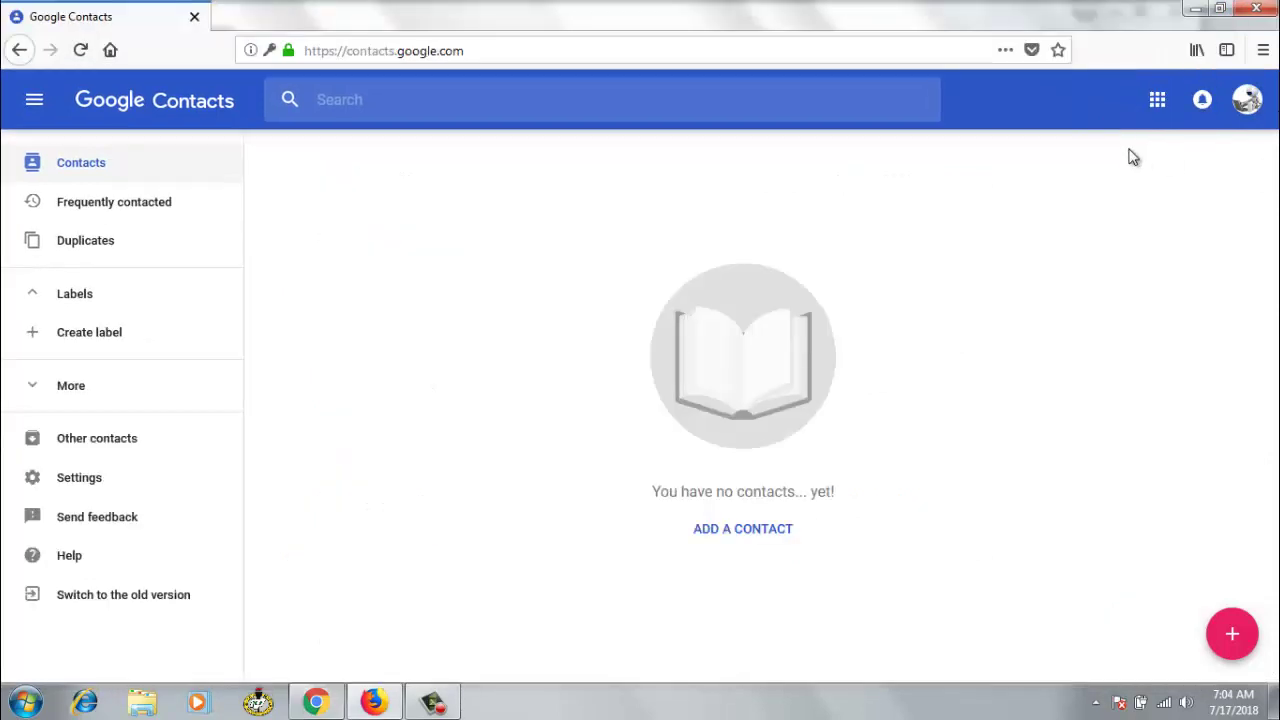
{"action": "left_click", "coordinate": [1222, 9]}
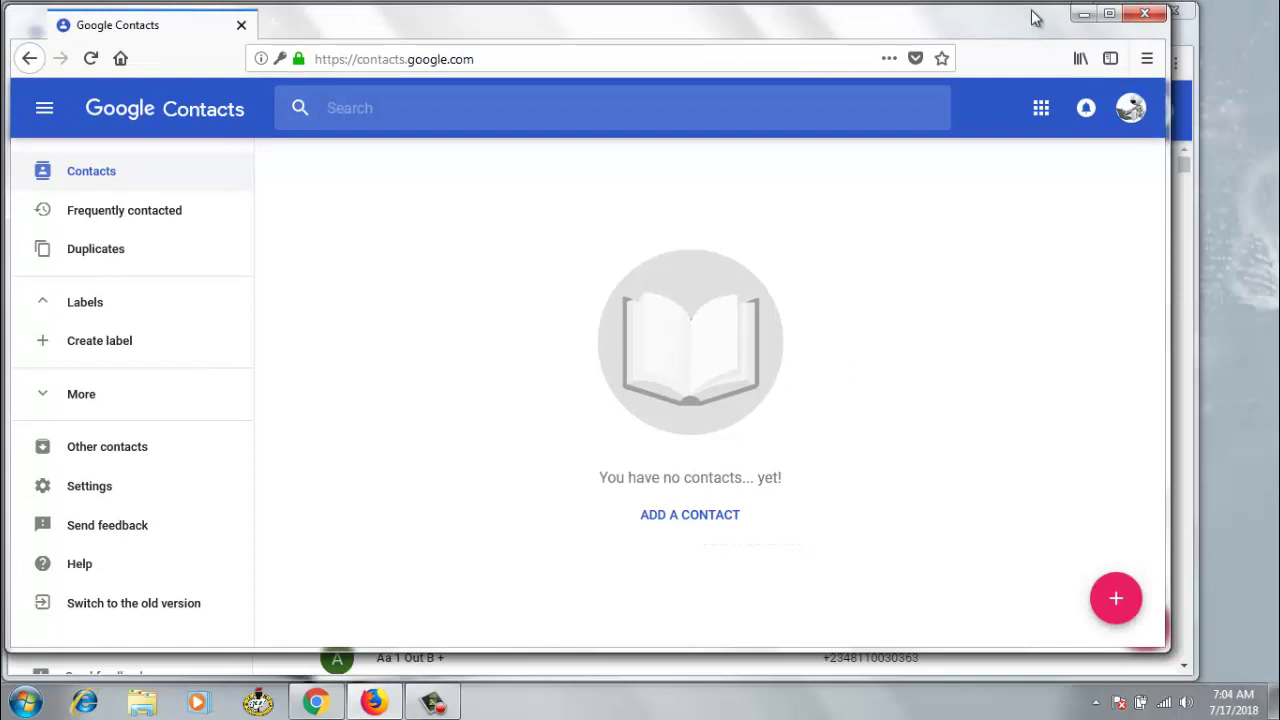
{"action": "left_click", "coordinate": [1108, 15]}
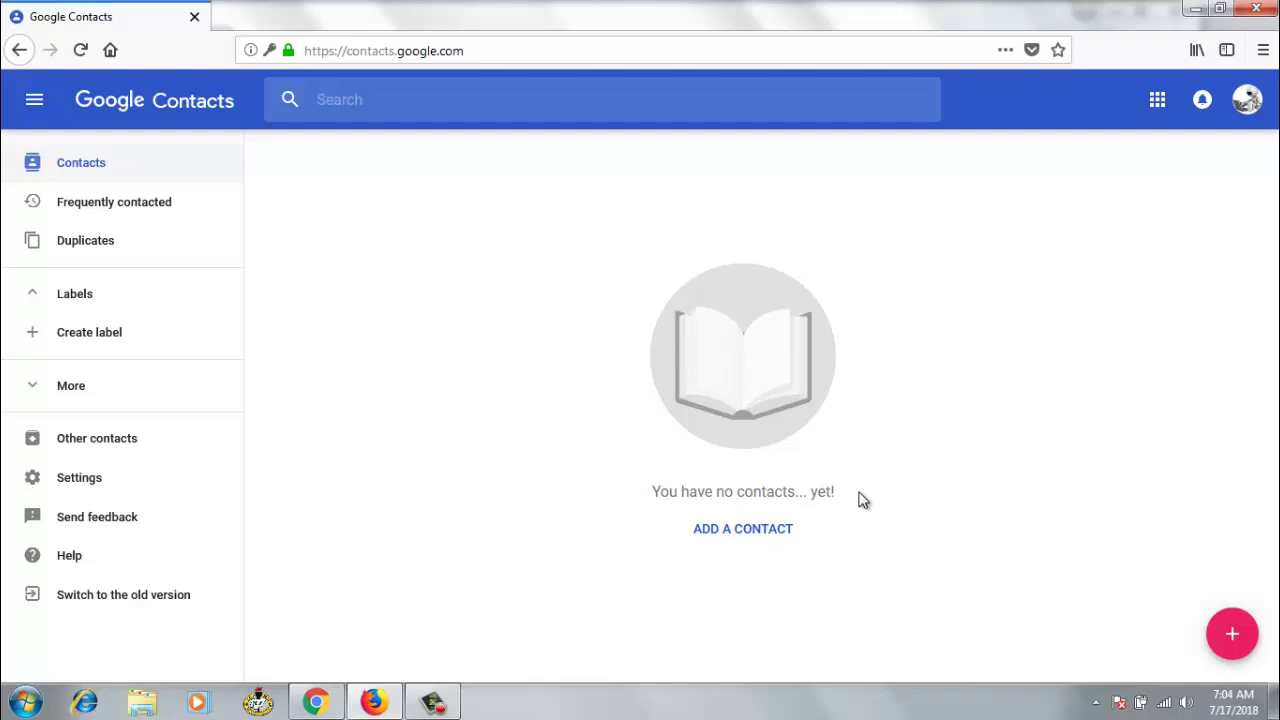
- Switch to Chrome and export all contacts of the source account as Google CSV
{"action": "left_click", "coordinate": [315, 702]}
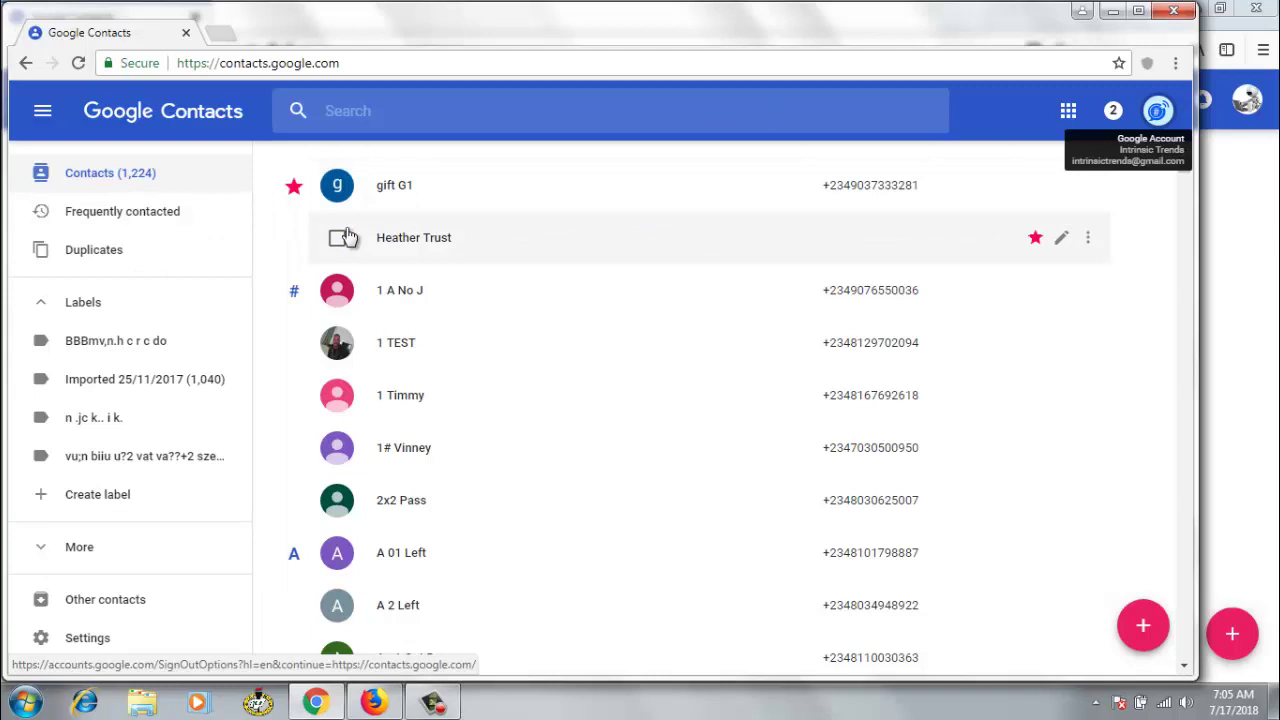
{"action": "left_click", "coordinate": [80, 548]}
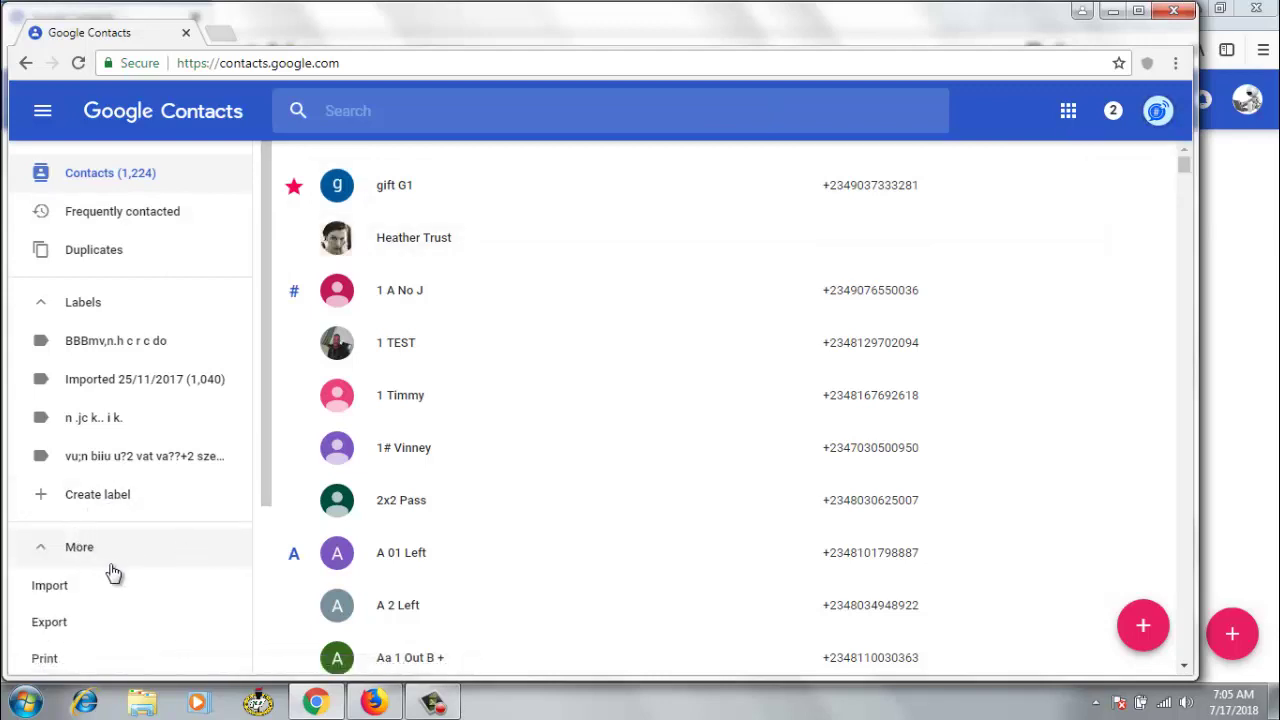
{"action": "left_click", "coordinate": [55, 622]}
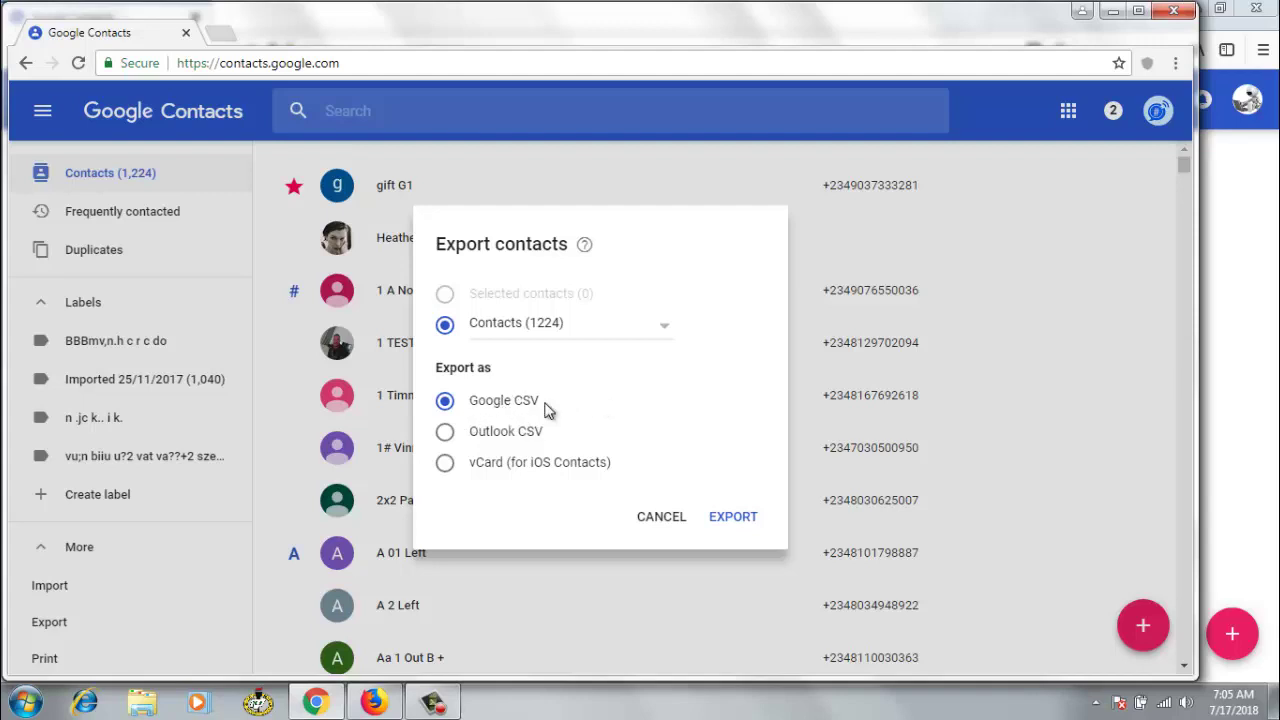
{"action": "left_click", "coordinate": [735, 522]}
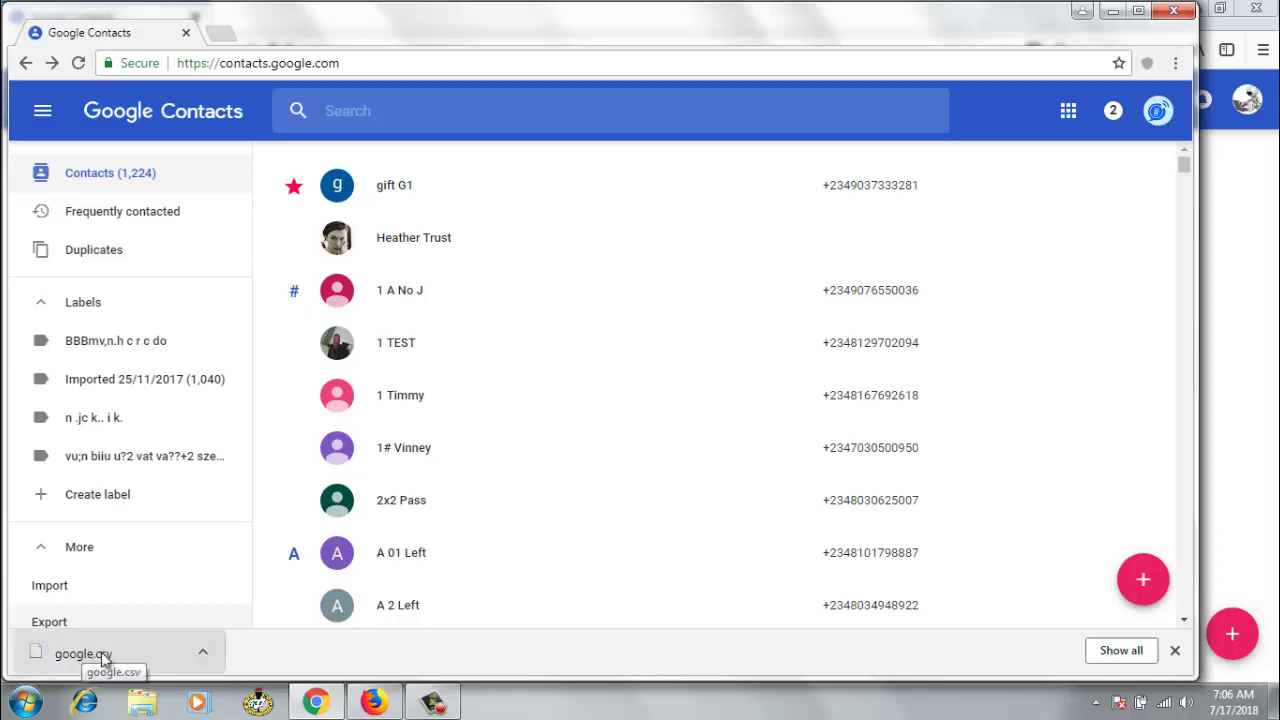
- Show the downloaded google.csv in its folder and minimize the folder window
{"action": "left_click", "coordinate": [203, 658]}
{"action": "left_click", "coordinate": [291, 593]}
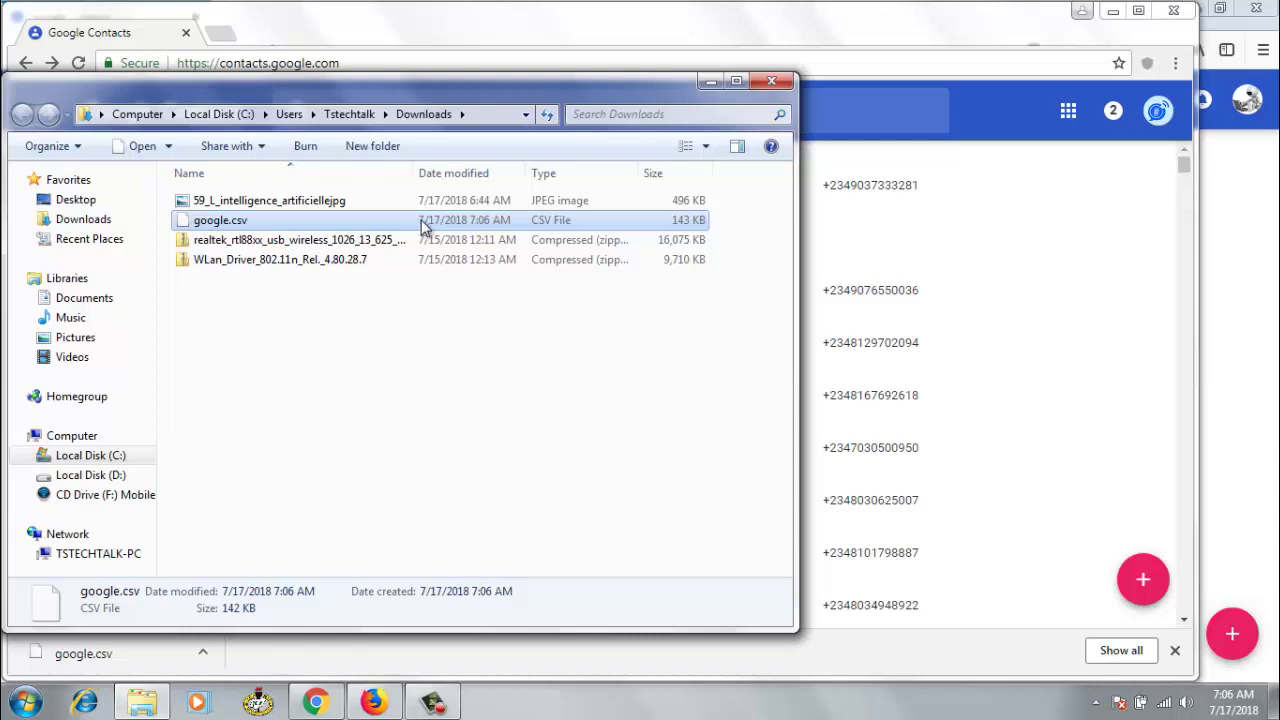
{"action": "left_click", "coordinate": [707, 81]}
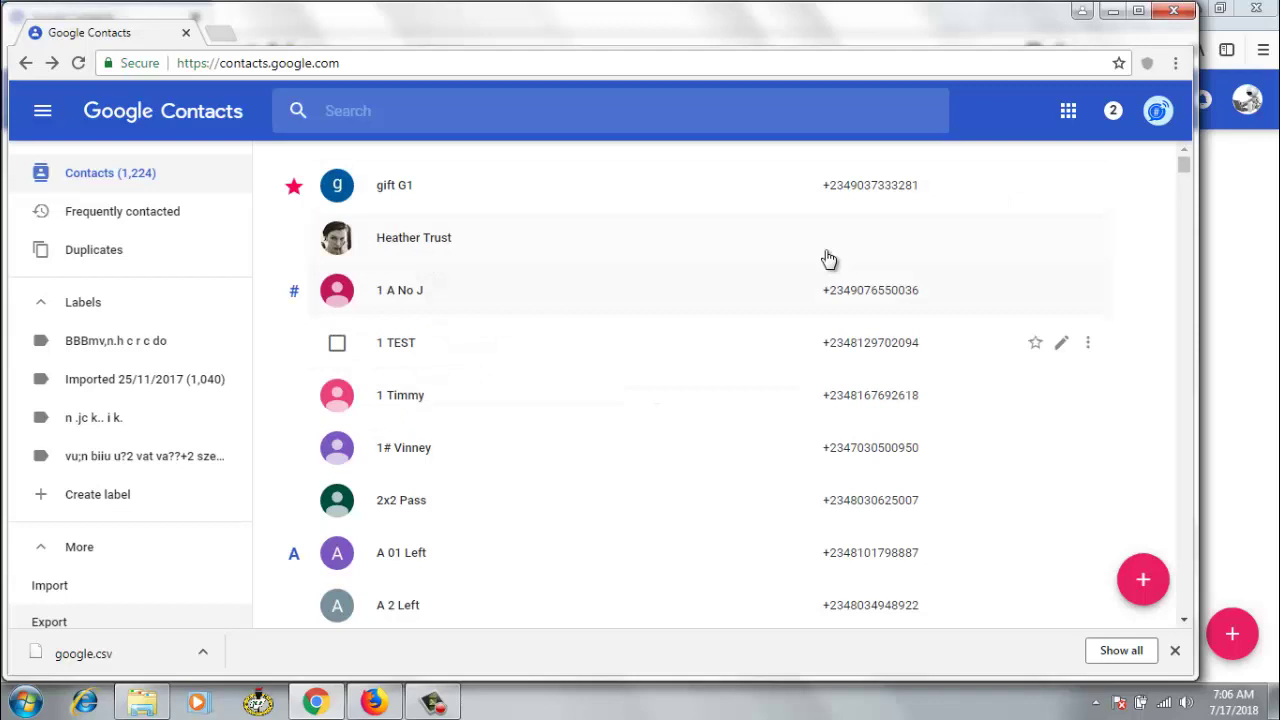
- Switch to Firefox and start importing contacts into the destination account from a CSV or vCard file
{"action": "left_click", "coordinate": [1262, 266]}
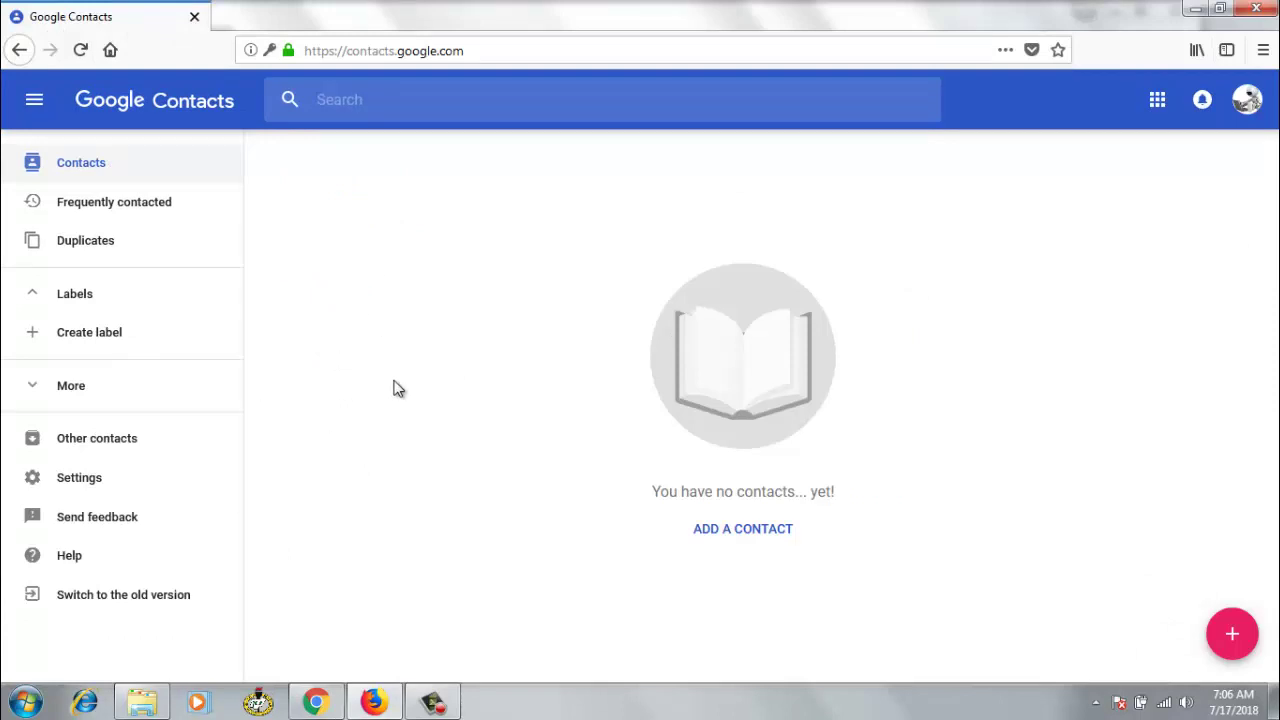
{"action": "left_click", "coordinate": [70, 392]}
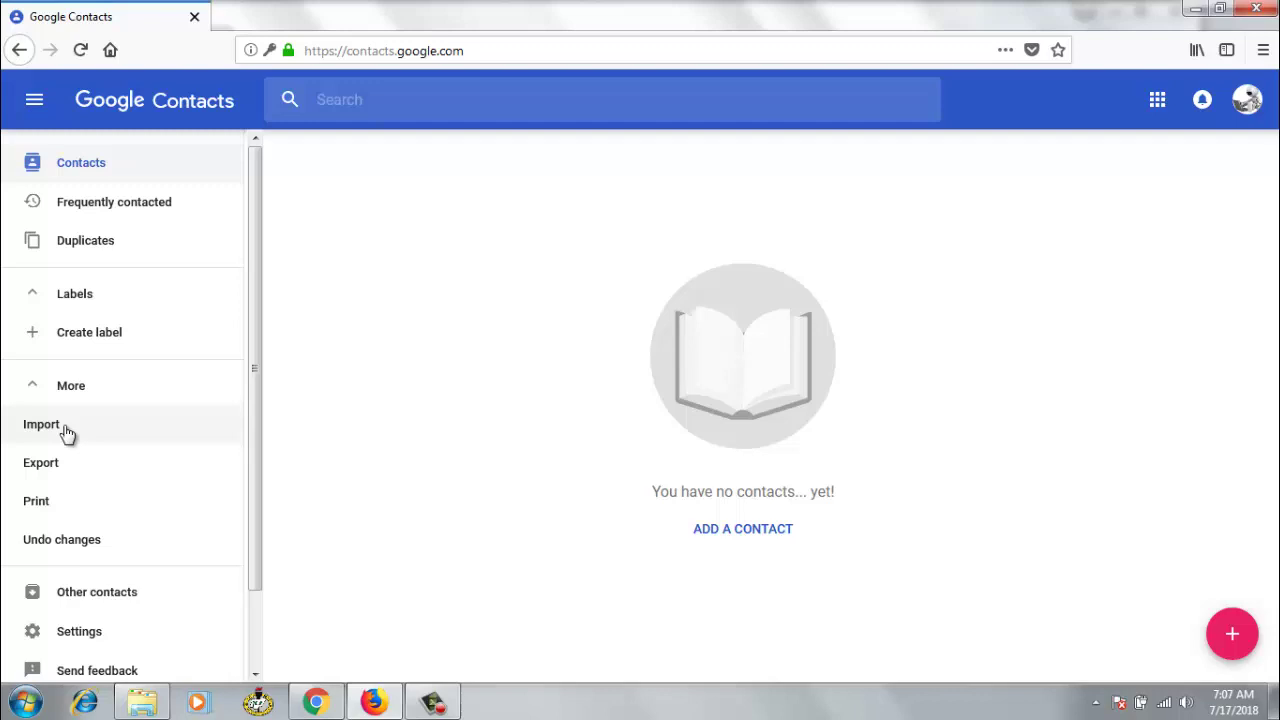
{"action": "left_click", "coordinate": [66, 430]}
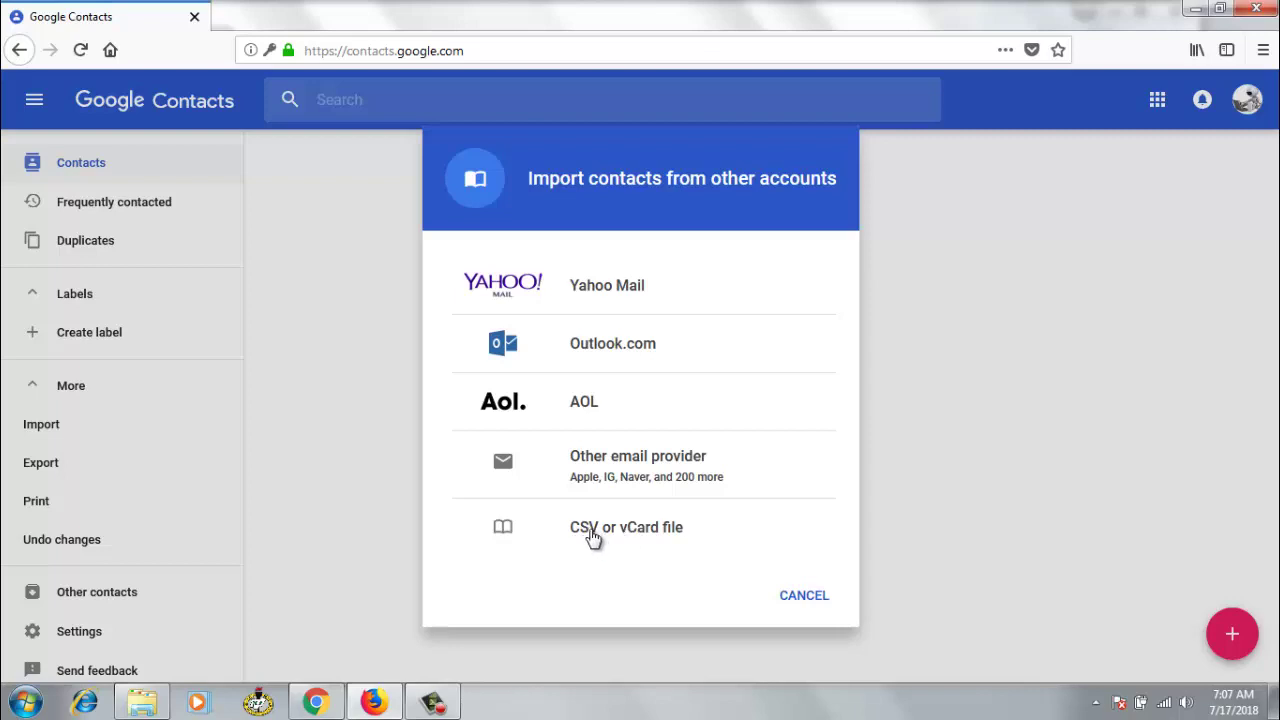
{"action": "left_click", "coordinate": [592, 537]}
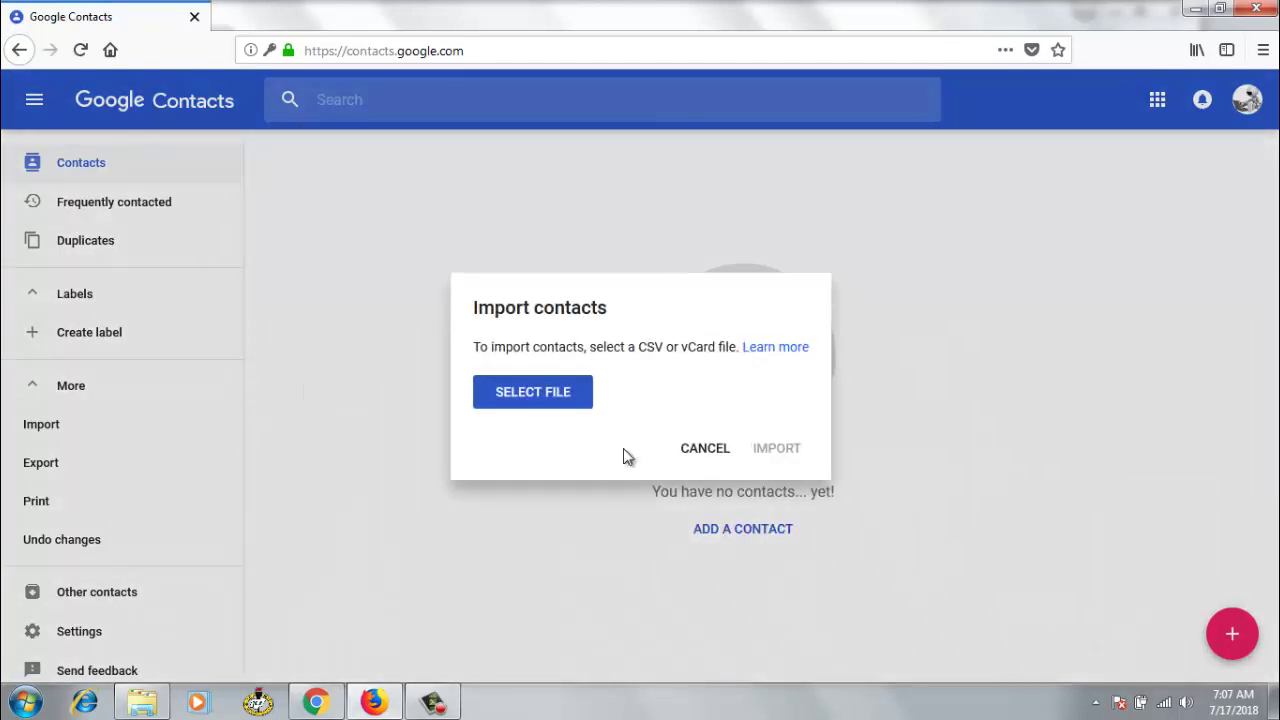
- Choose google.csv from the Downloads folder as the import file and import its contacts
{"action": "left_click", "coordinate": [560, 393]}
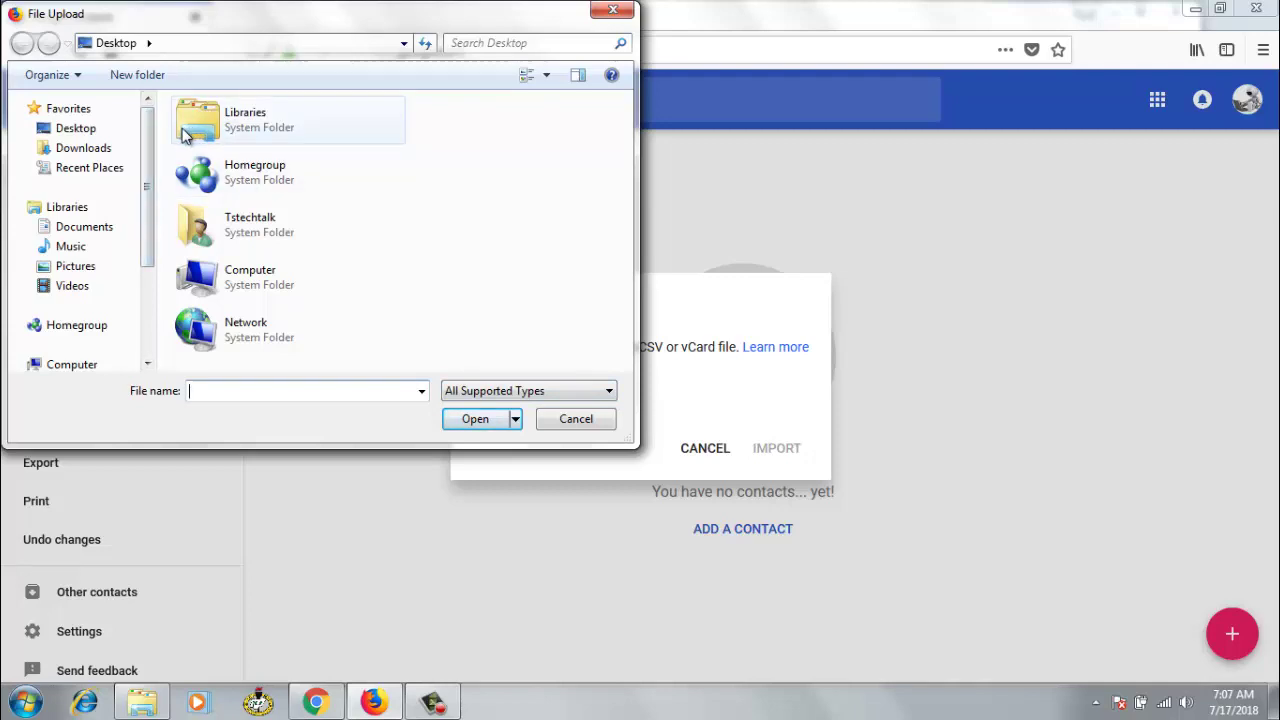
{"action": "left_click", "coordinate": [83, 150]}
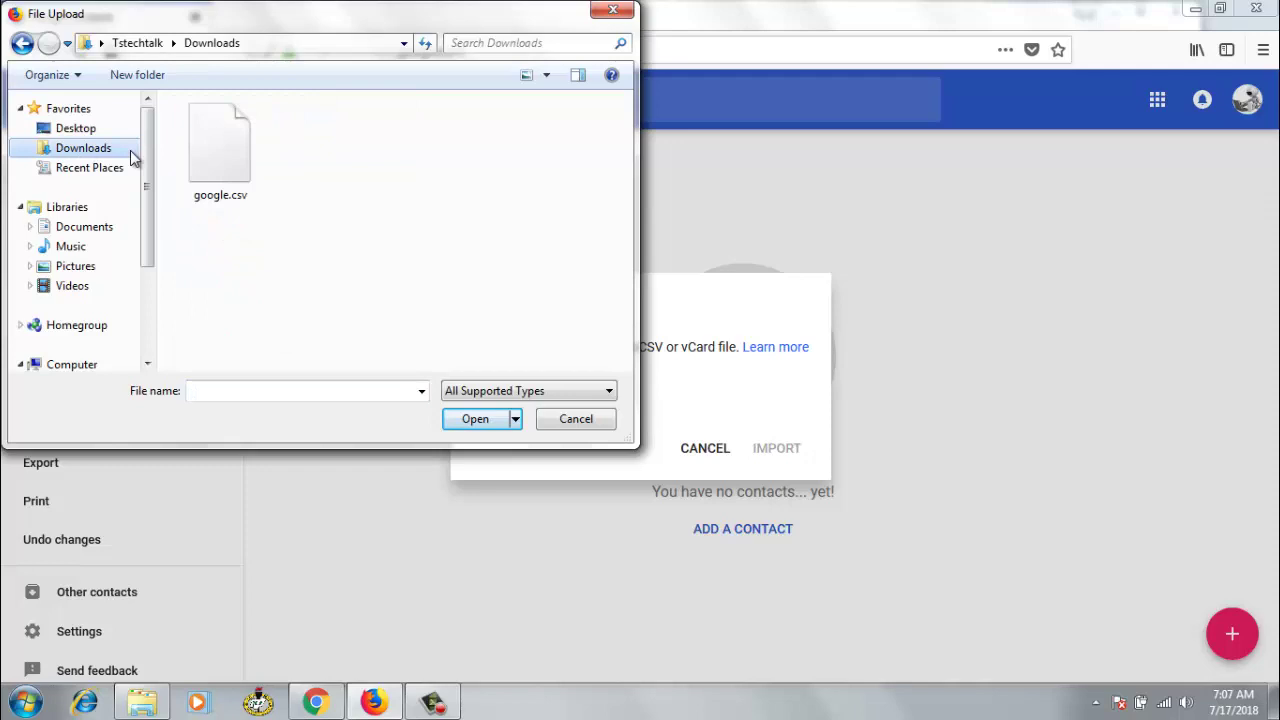
{"action": "left_click", "coordinate": [212, 172]}
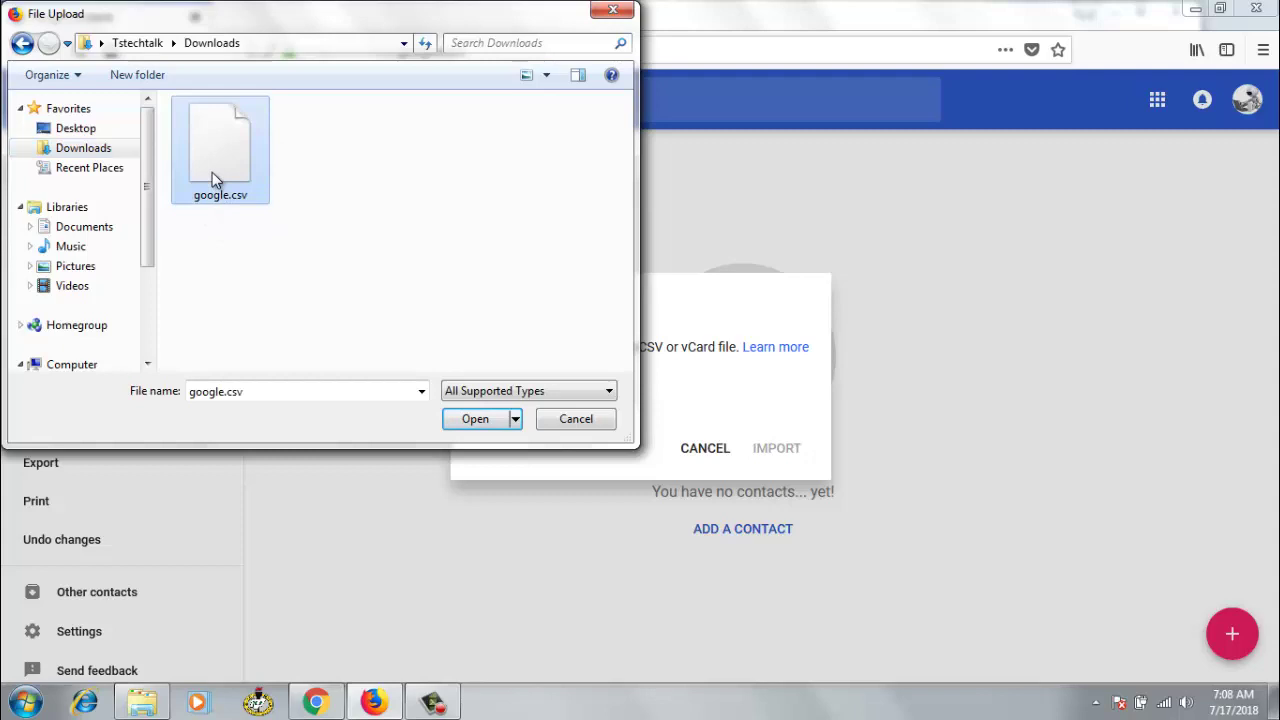
{"action": "left_click", "coordinate": [473, 420]}
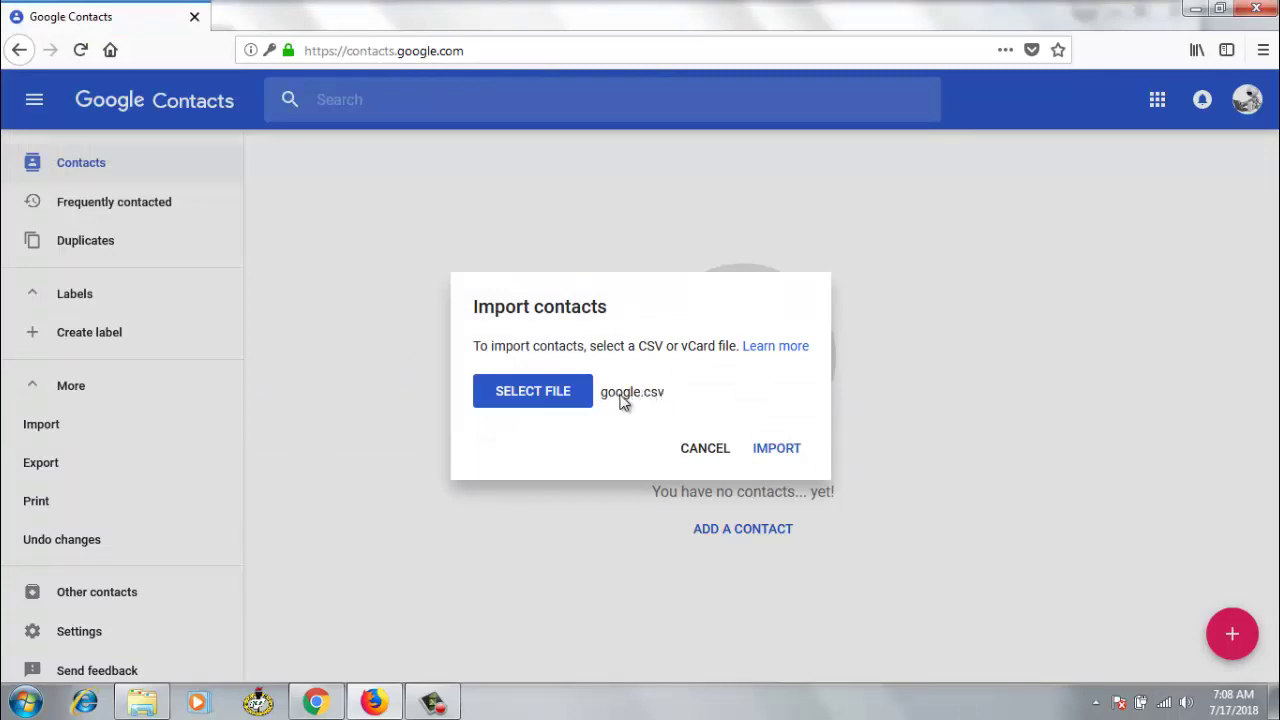
{"action": "left_click", "coordinate": [781, 452]}
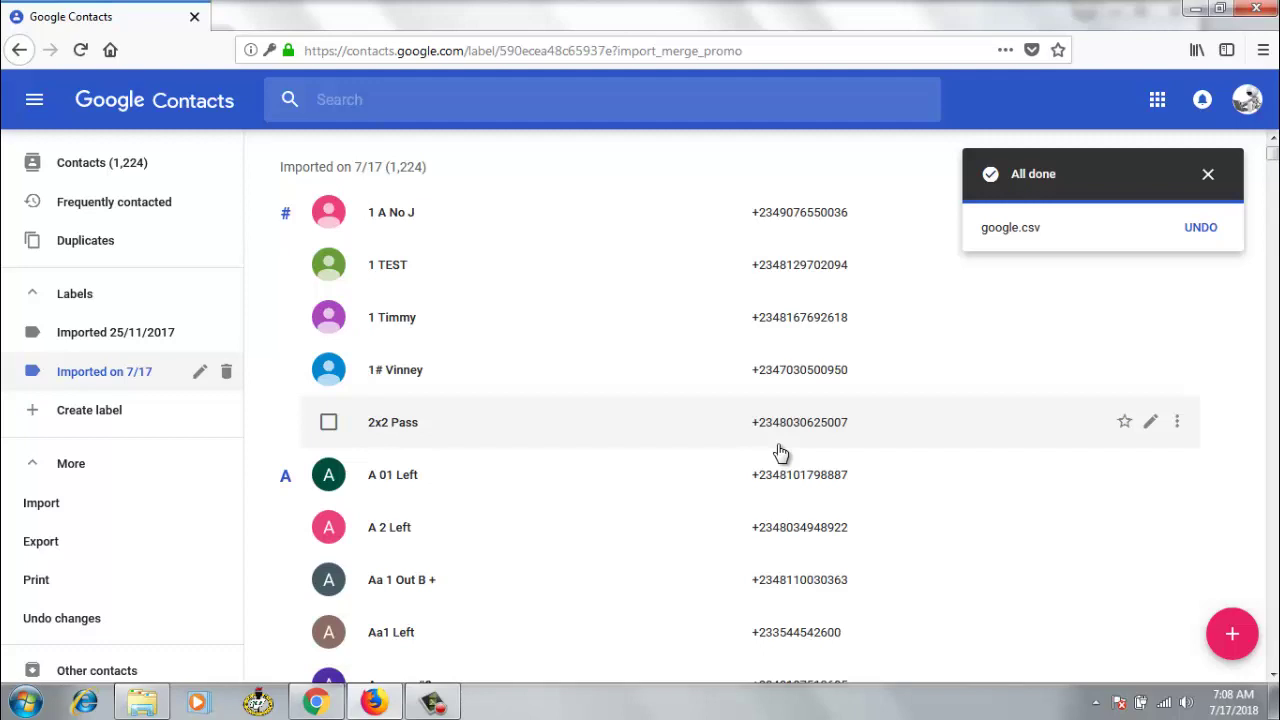
- View the first contact in the imported list and dismiss the import notification
{"action": "left_click", "coordinate": [431, 209]}
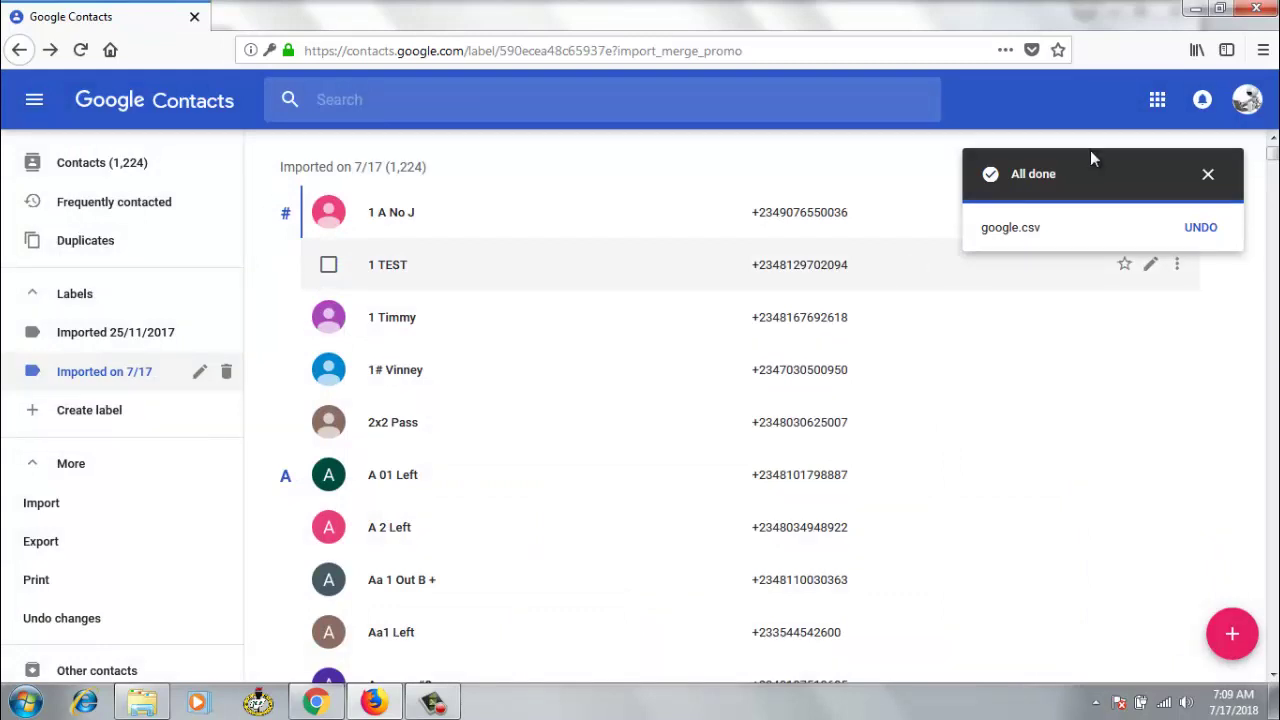
{"action": "left_click", "coordinate": [1208, 177]}
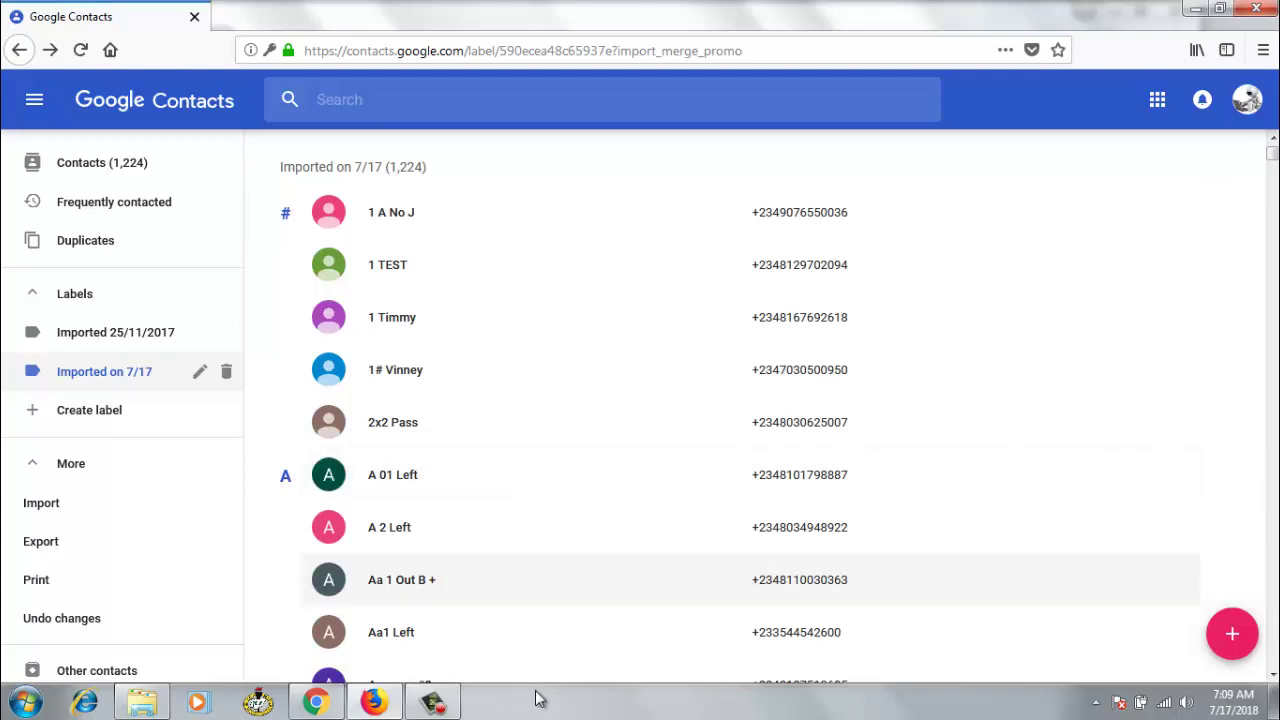
{"action": "left_click", "coordinate": [449, 707]}
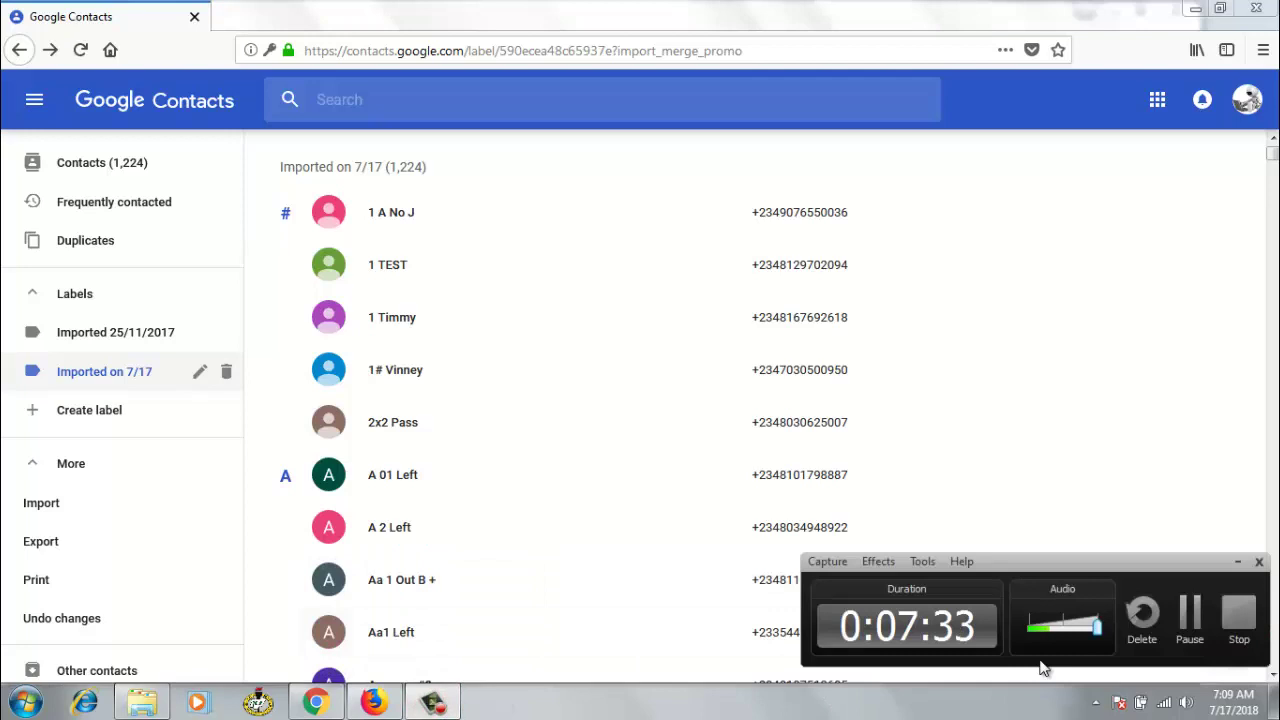